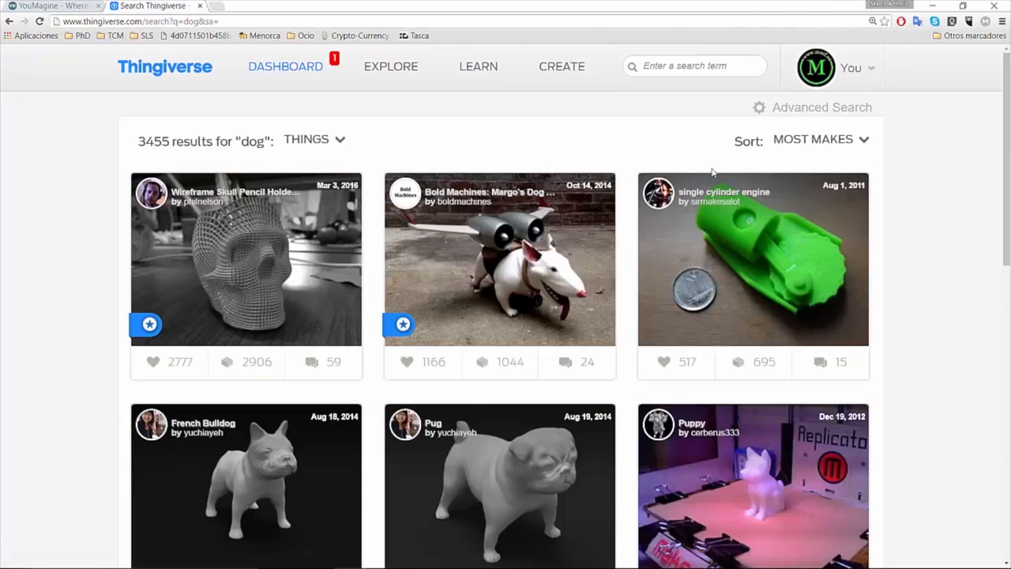
Step: Browse the dog search results and open the Low Poly Labrador (Dog Statue) model page
scroll(688, 184, down, 1)
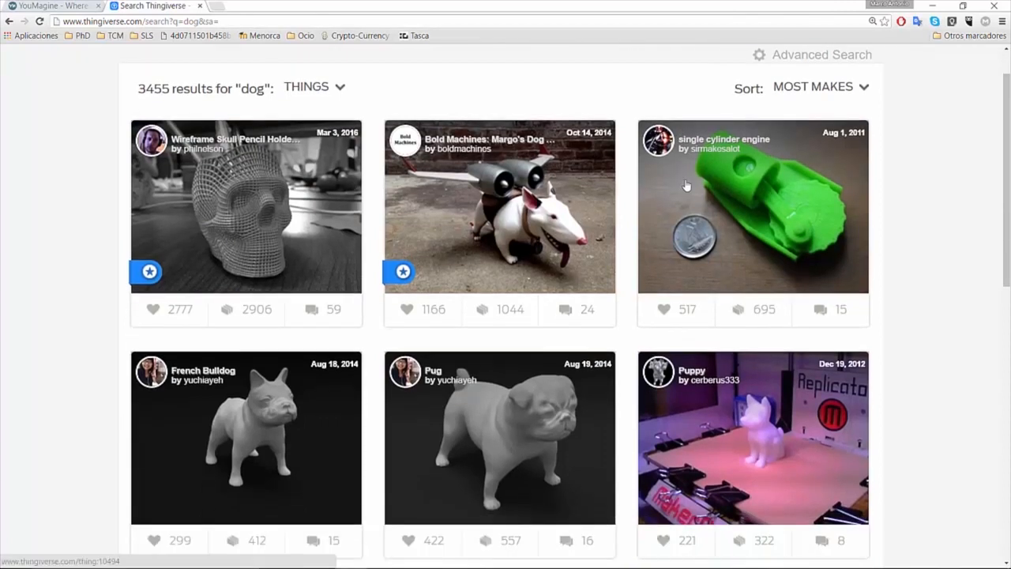
scroll(514, 323, down, 2)
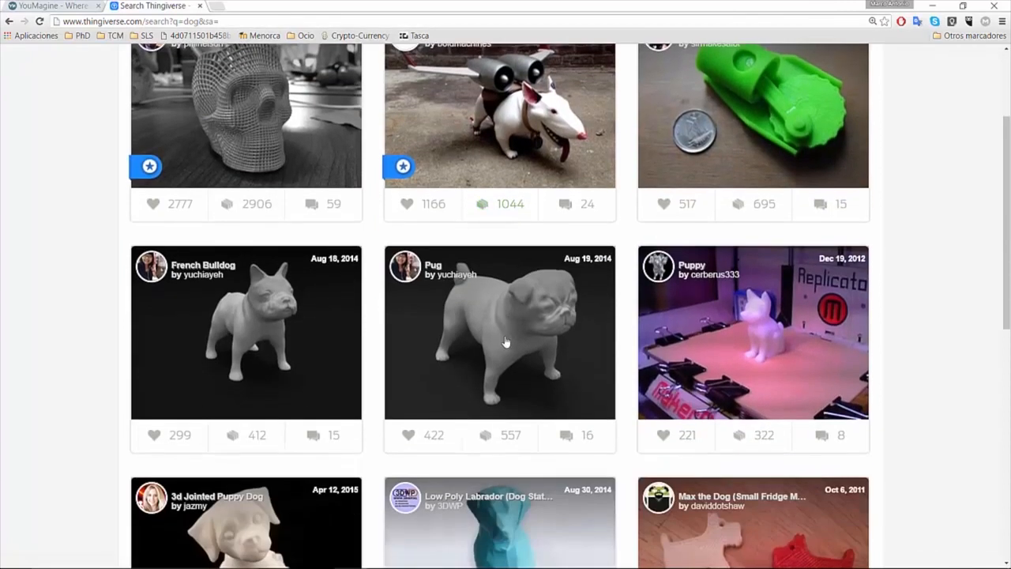
scroll(521, 222, up, 3)
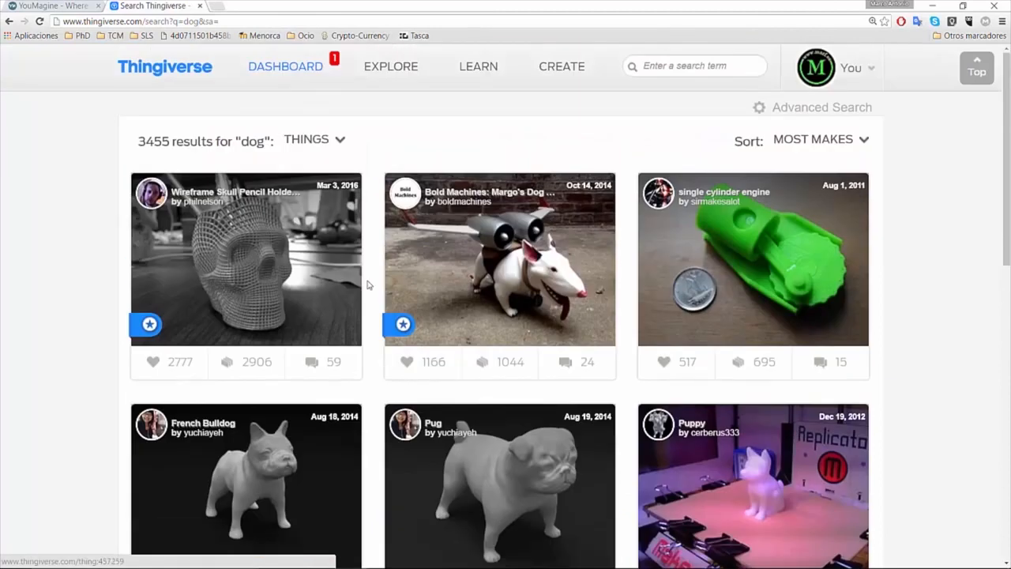
scroll(627, 350, down, 7)
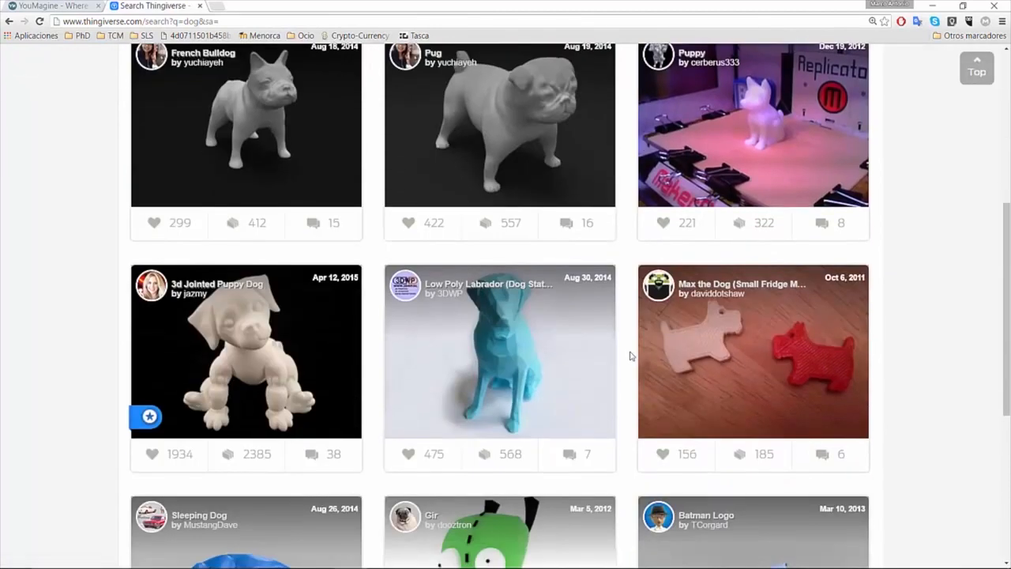
scroll(631, 356, down, 2)
scroll(631, 355, up, 4)
scroll(631, 356, down, 6)
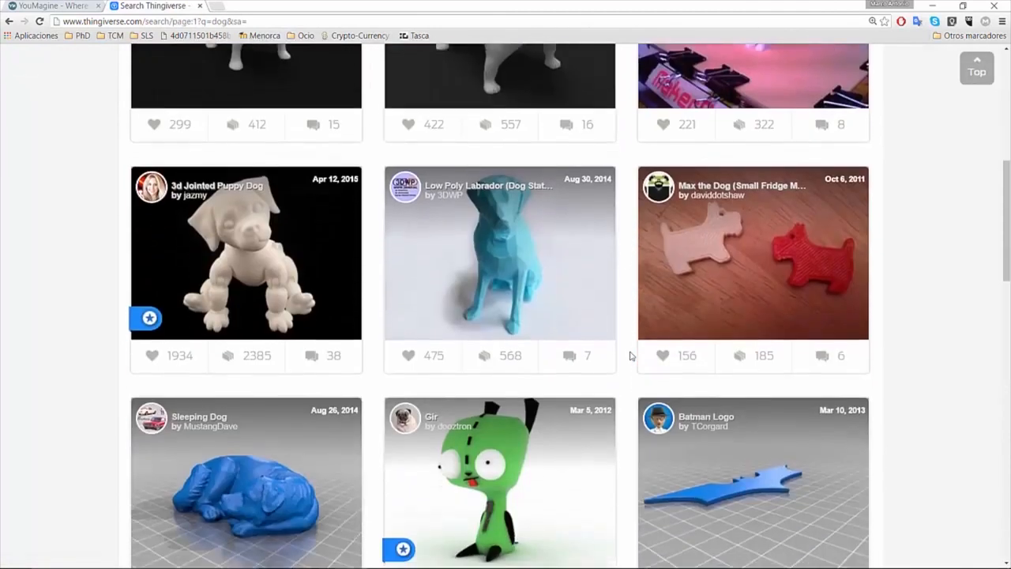
click(514, 177)
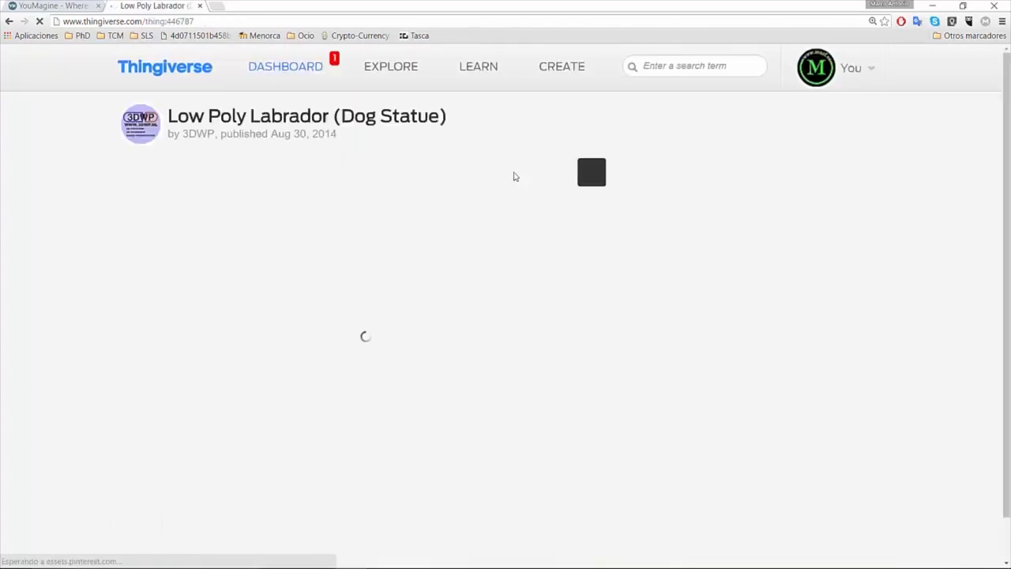
Step: Display the labrador's blue render in Thingiview and rotate the 3D model to inspect it from the front
scroll(514, 175, down, 2)
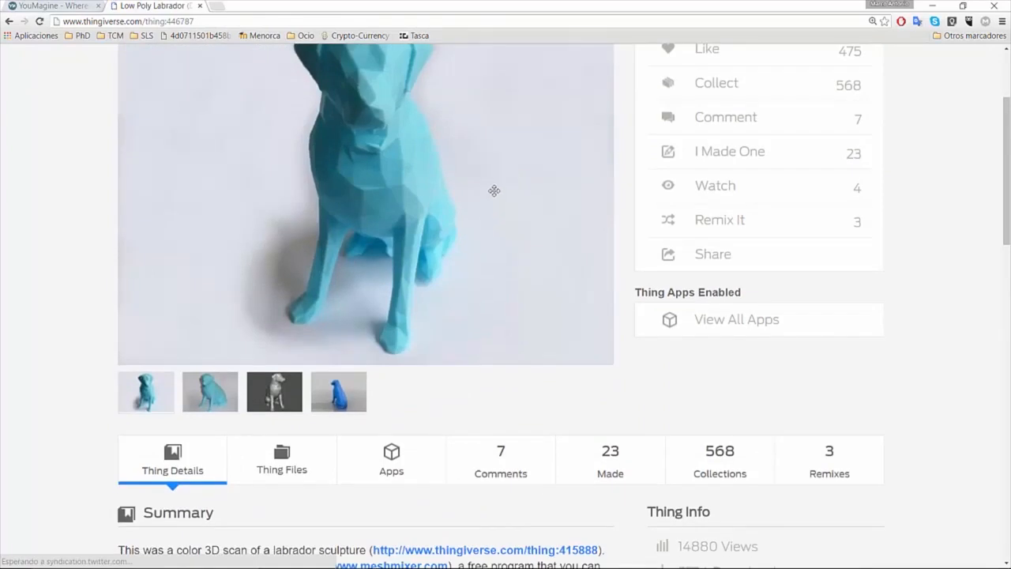
scroll(493, 199, up, 1)
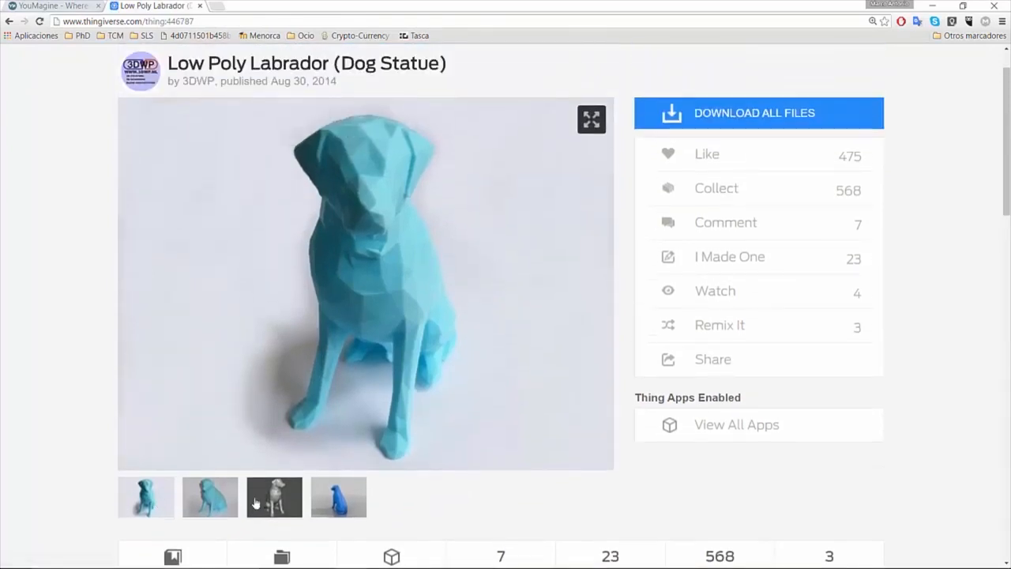
click(335, 508)
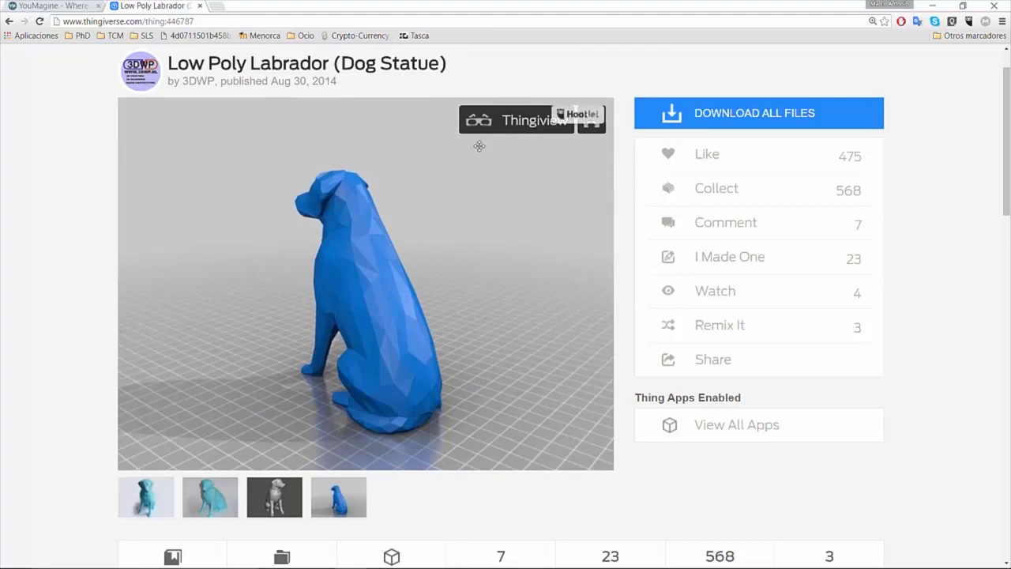
click(510, 140)
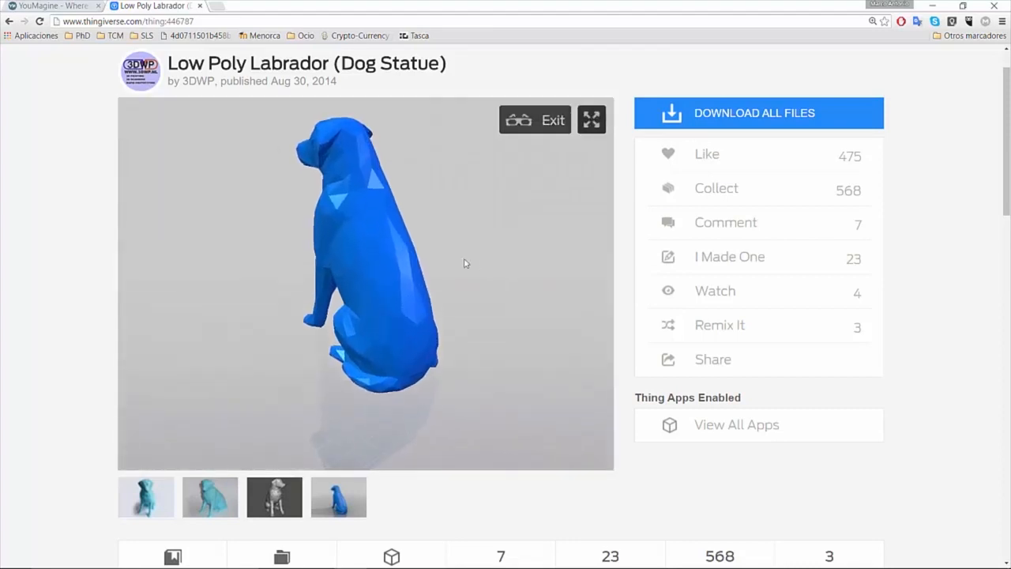
drag(339, 235, 532, 267)
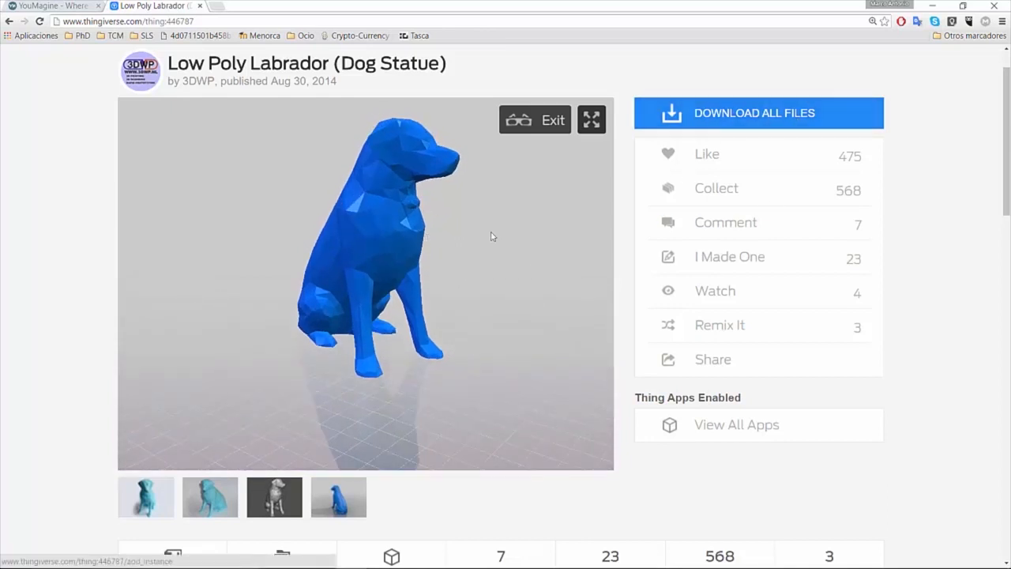
Step: Download all files of the Low Poly Labrador and close the license notice
click(743, 116)
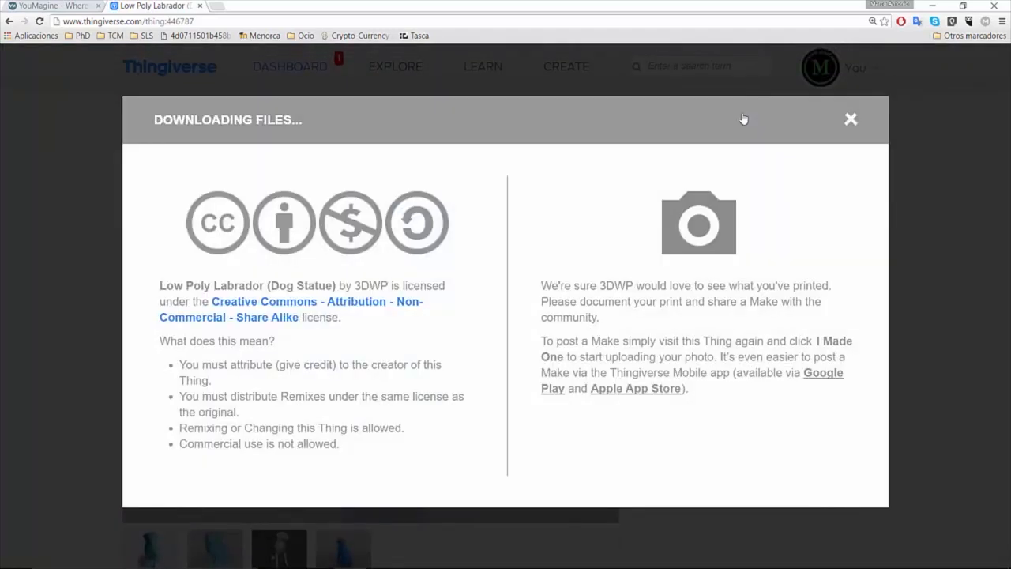
click(850, 120)
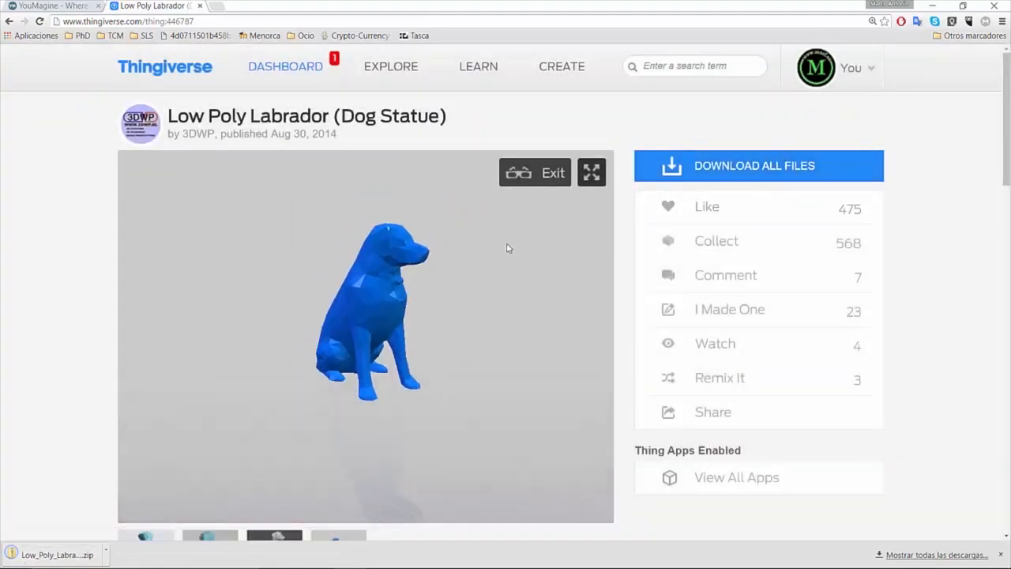
Step: Show the list of individual thing files to check which files the labrador download includes
scroll(917, 193, down, 2)
scroll(875, 113, up, 1)
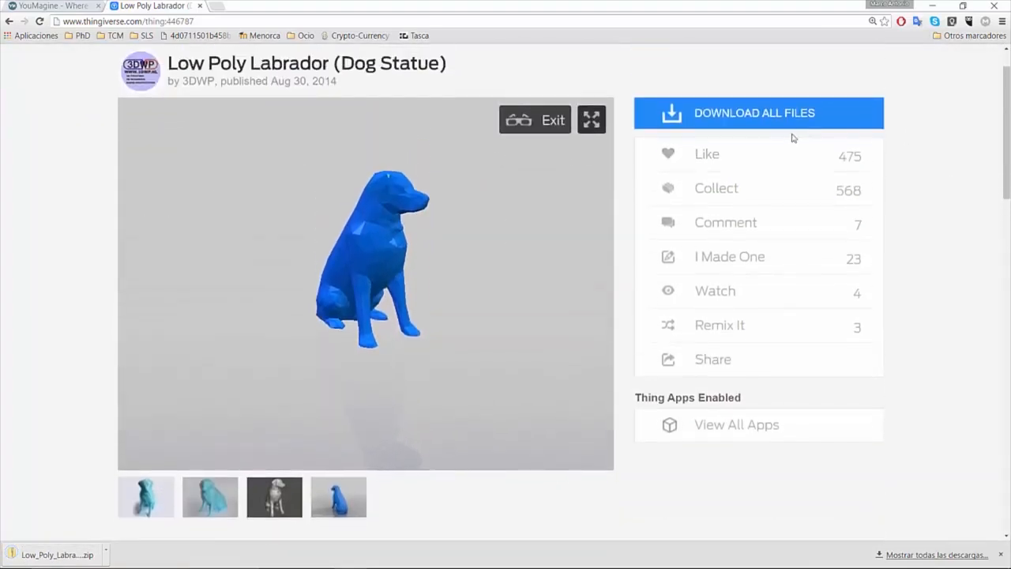
scroll(787, 124, down, 3)
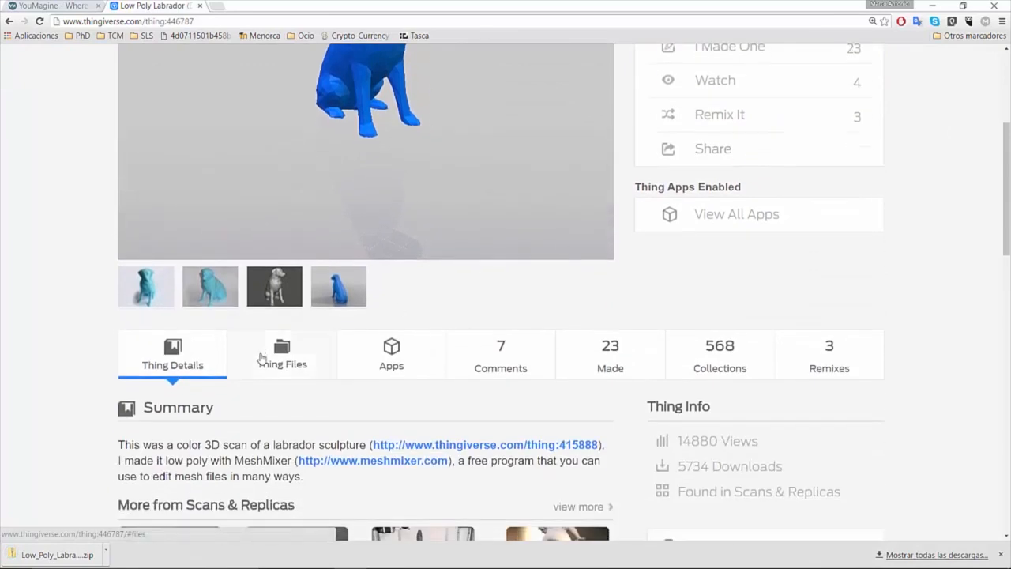
click(305, 366)
scroll(336, 337, down, 1)
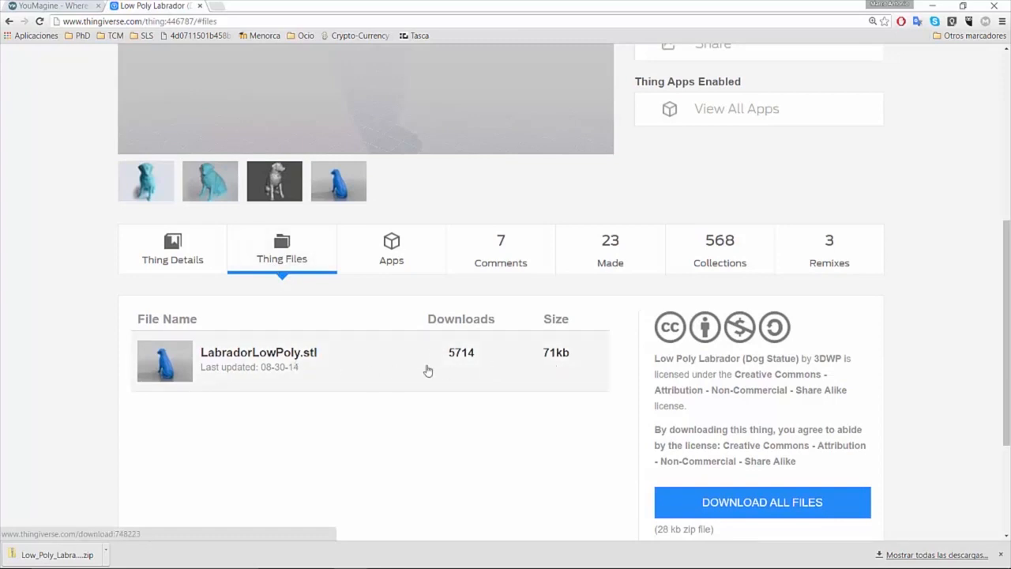
Step: Show the downloaded labrador archive in its folder and dock a slightly widened folder window beside Cura
click(109, 557)
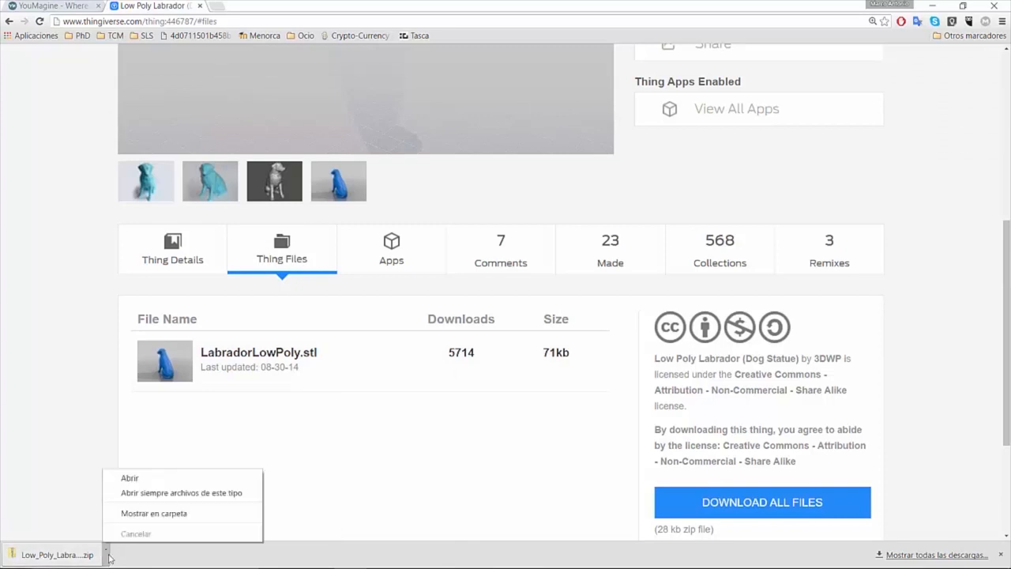
click(143, 520)
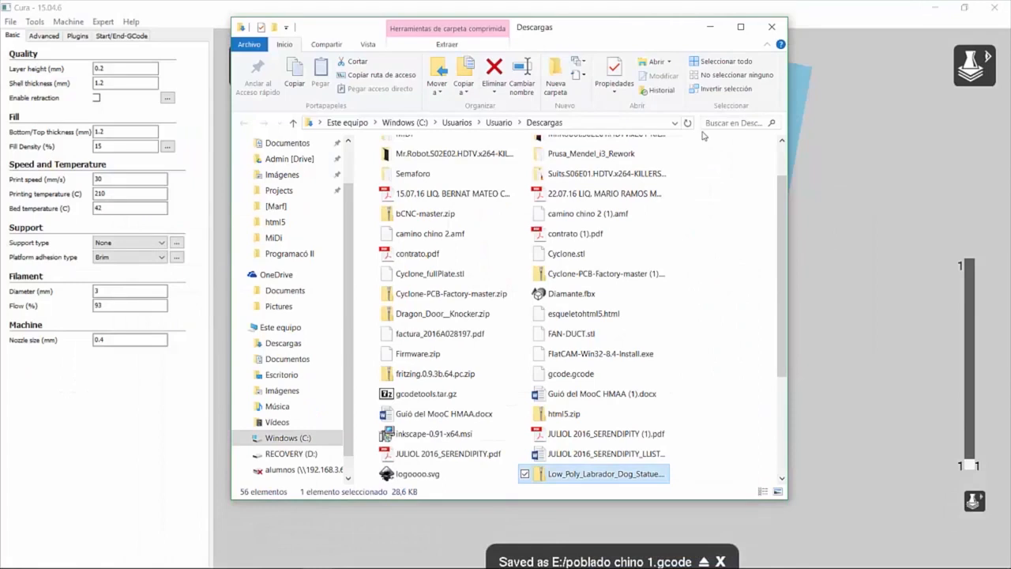
key(super+Left)
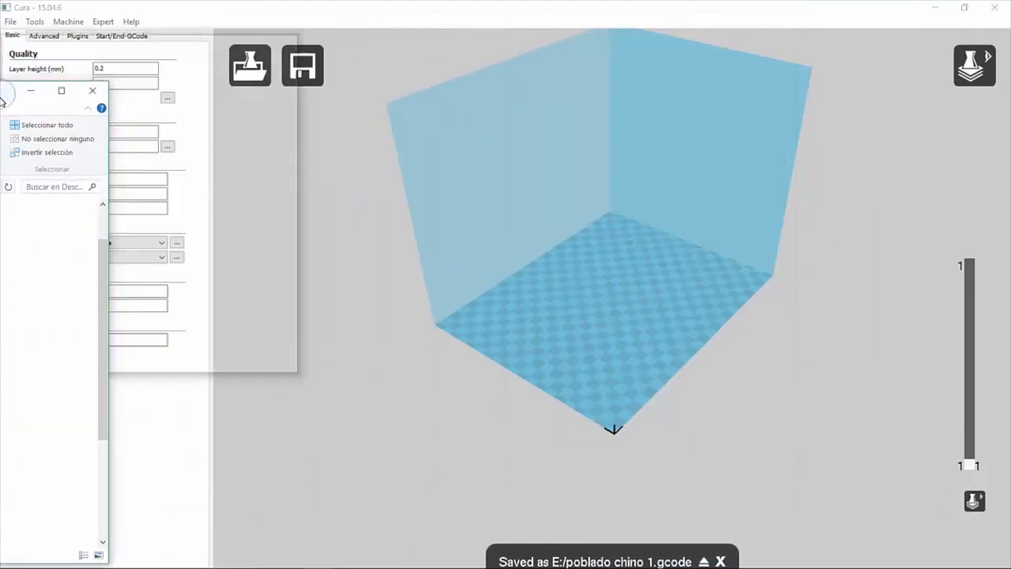
click(324, 466)
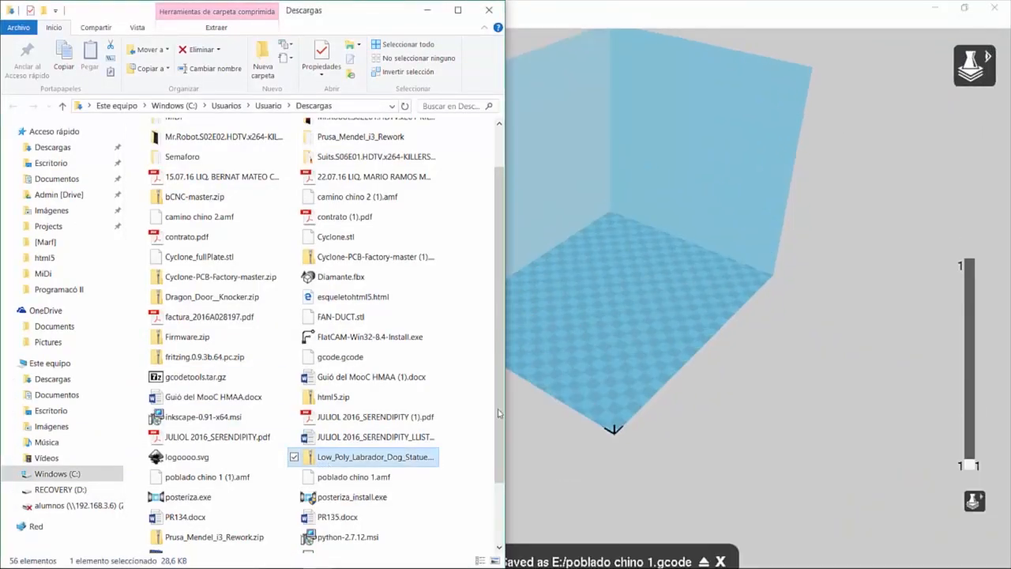
drag(504, 300, 546, 316)
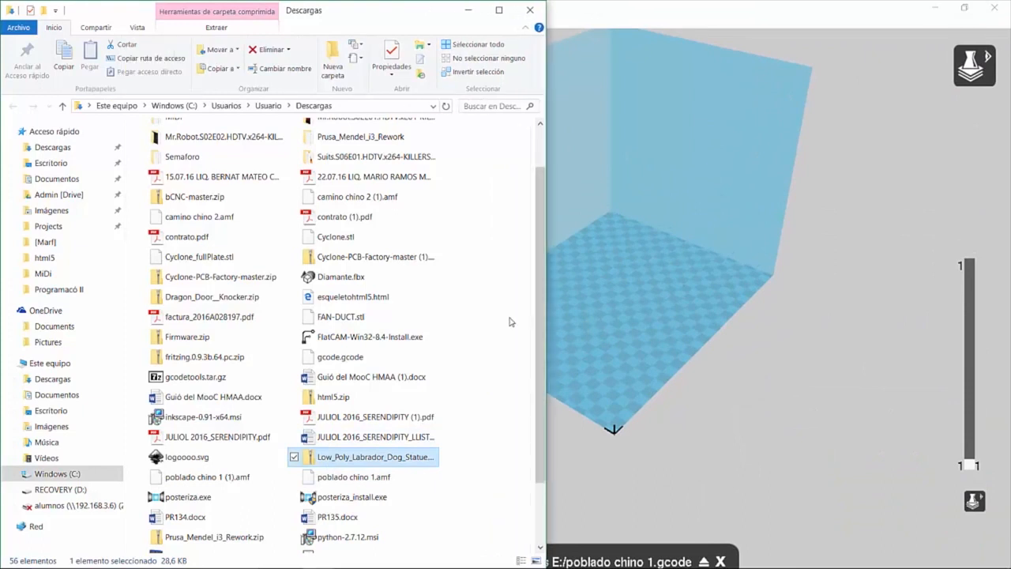
Step: Open the Low_Poly_Labrador_Dog_Statue archive and its inner folder, and select LabradorLowPoly.stl
double_click(375, 457)
double_click(226, 155)
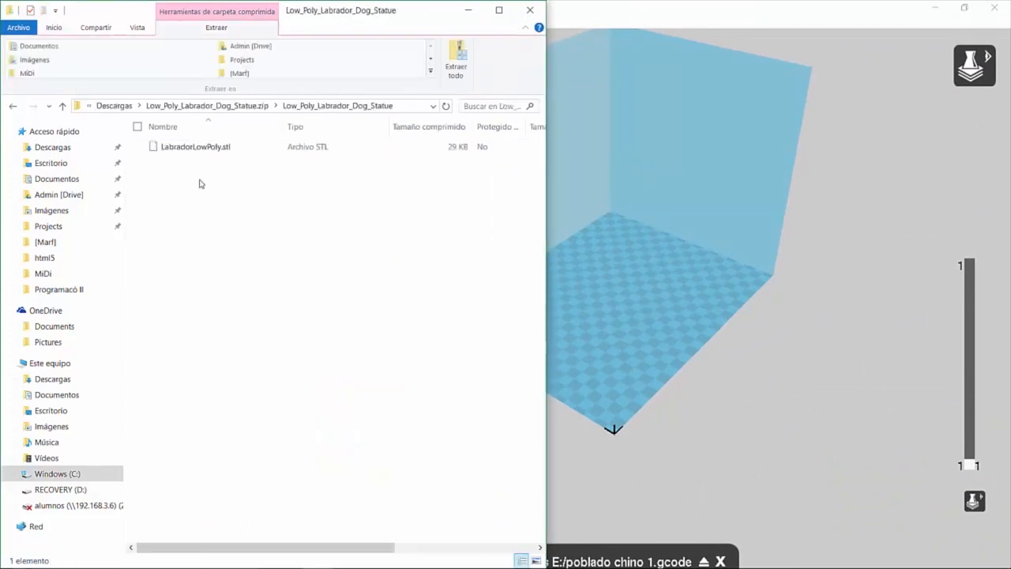
click(189, 157)
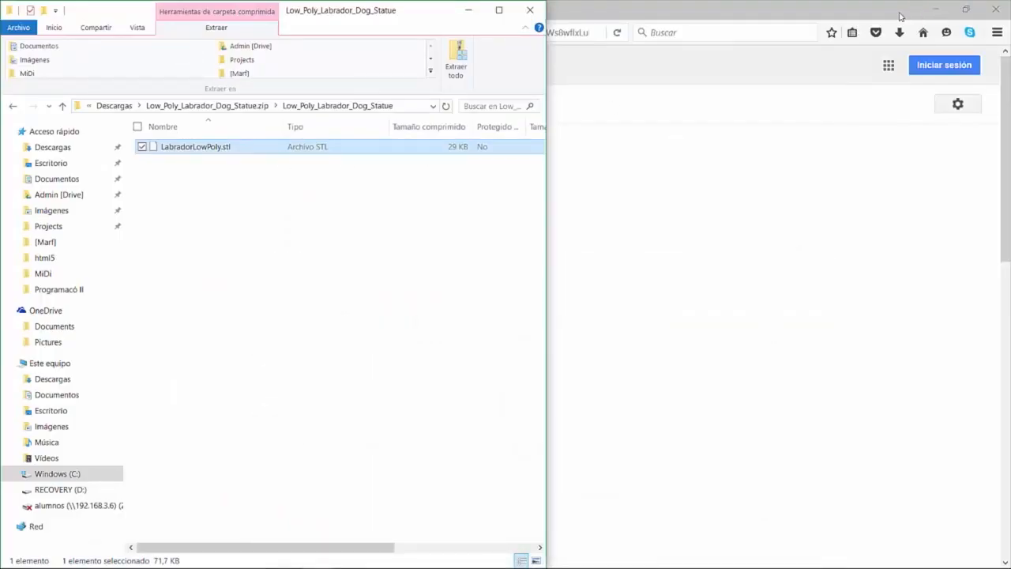
Step: Minimize the browser covering Cura and try to load LabradorLowPoly.stl straight from the archive onto the build plate
click(936, 11)
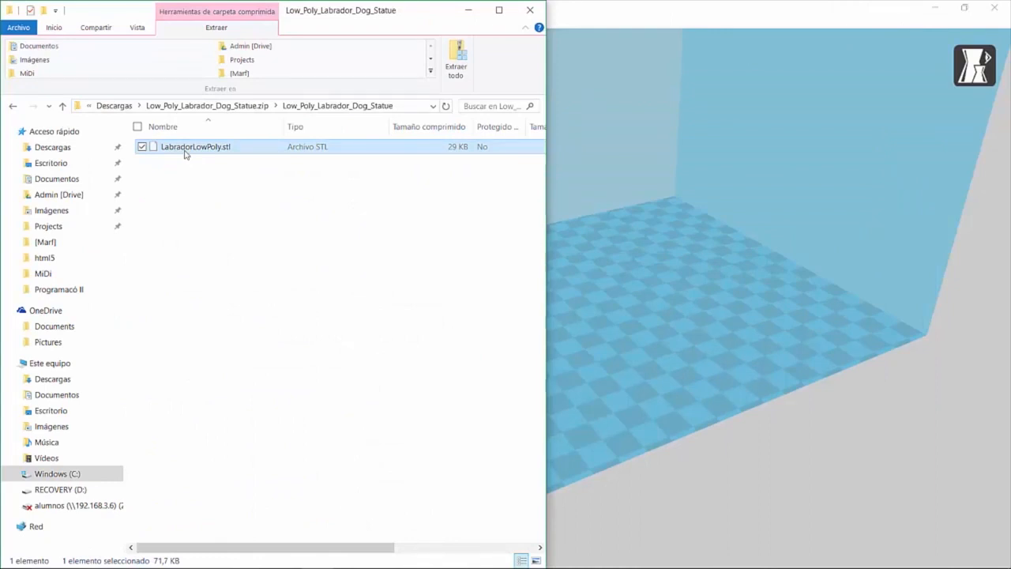
drag(184, 152, 403, 152)
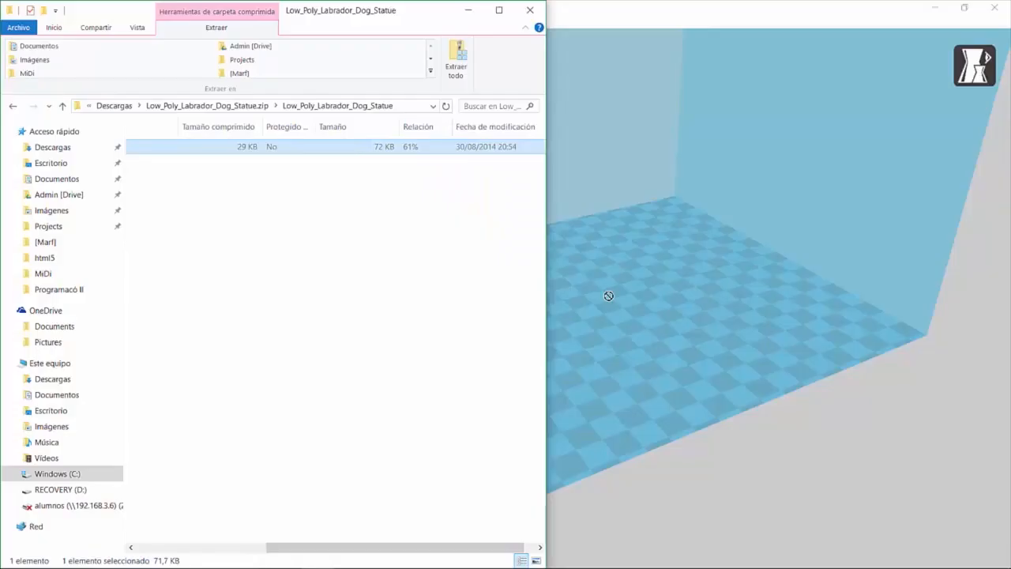
drag(547, 253, 371, 149)
Step: Minimize Cura to expose the desktop and copy LabradorLowPoly.stl from the archive onto it
click(741, 8)
click(923, 8)
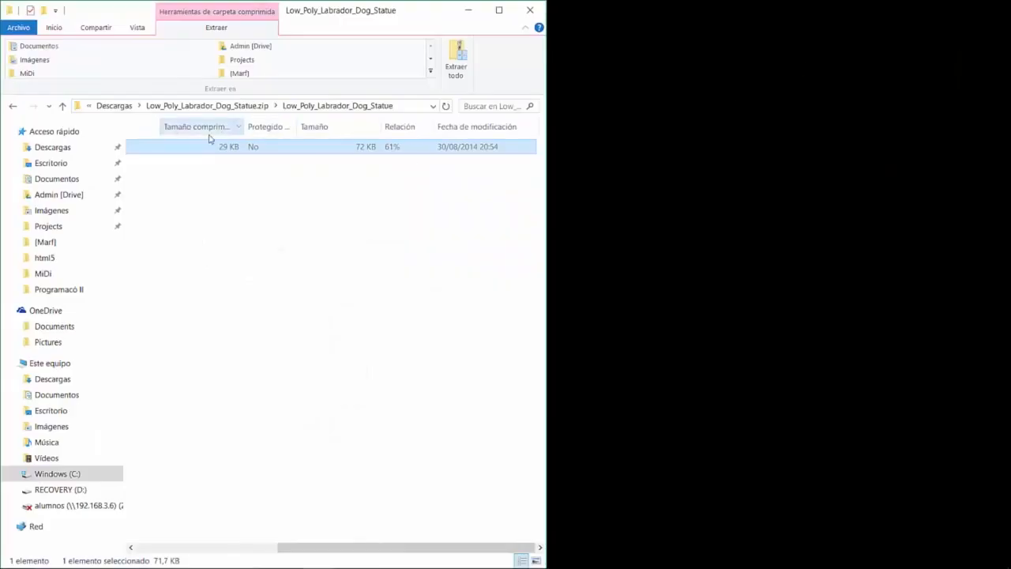
drag(207, 151, 662, 138)
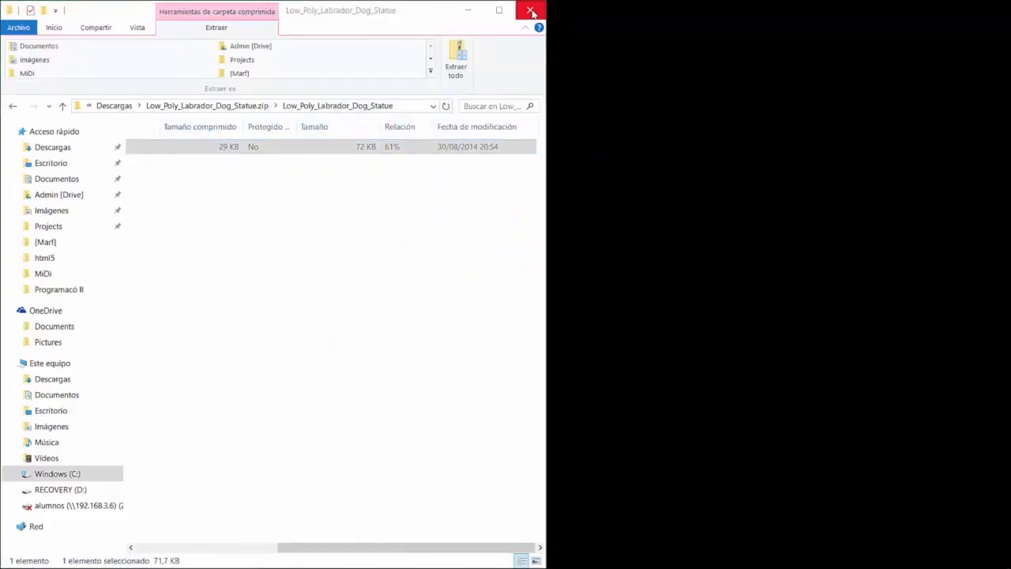
Step: Move the archive window aside and close both the Descargas and archive folder windows
drag(444, 12, 673, 313)
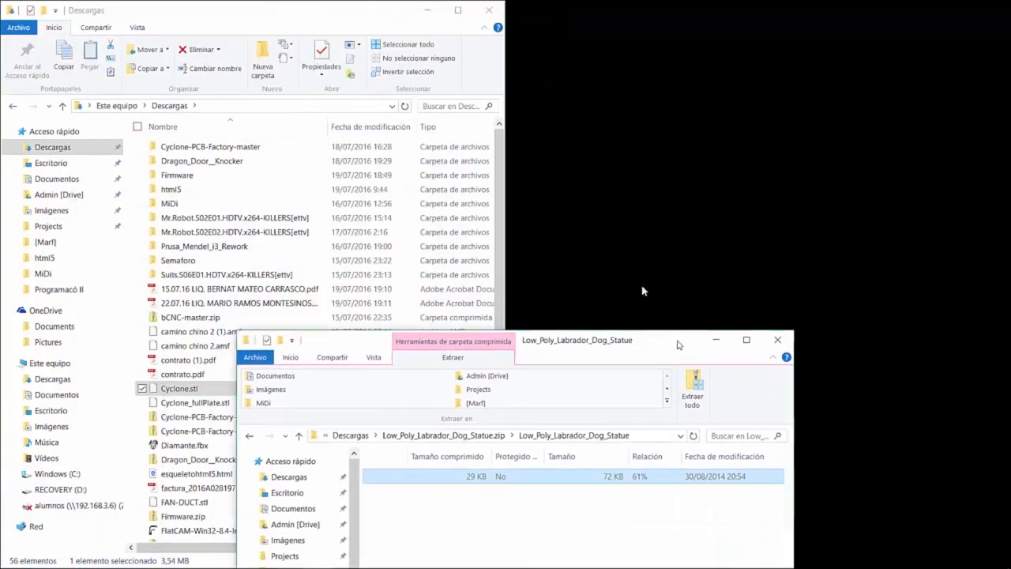
click(485, 11)
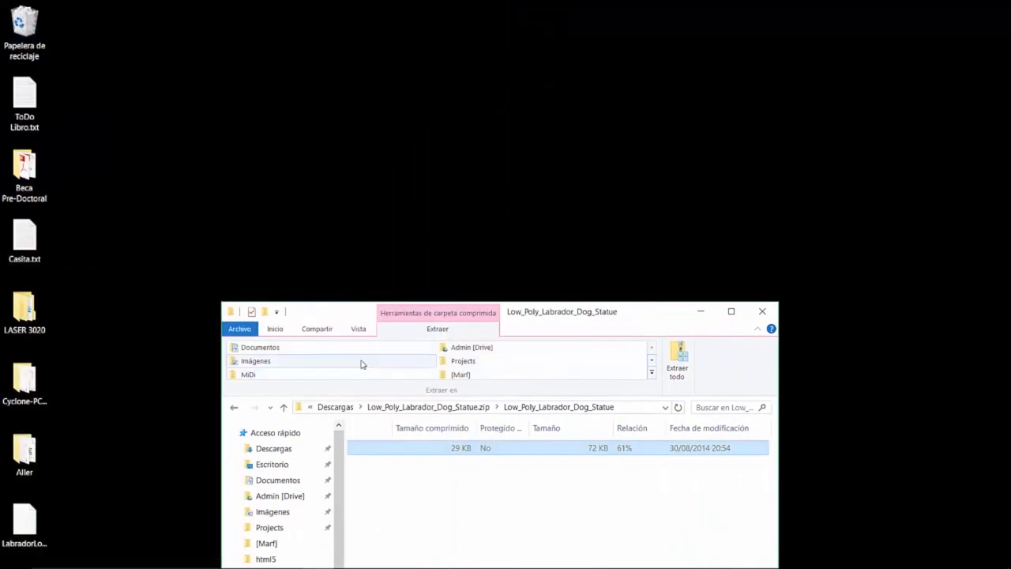
click(763, 311)
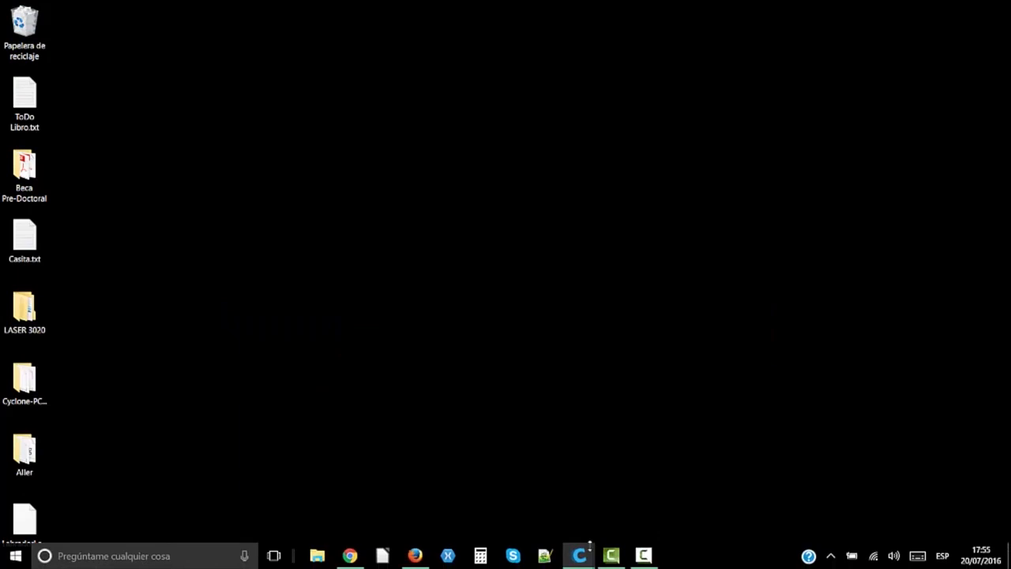
Step: Switch to Cura, shrink its window, load LabradorLowPoly.stl from the desktop onto the build plate, and maximize the window again
mouse_move(579, 555)
click(650, 499)
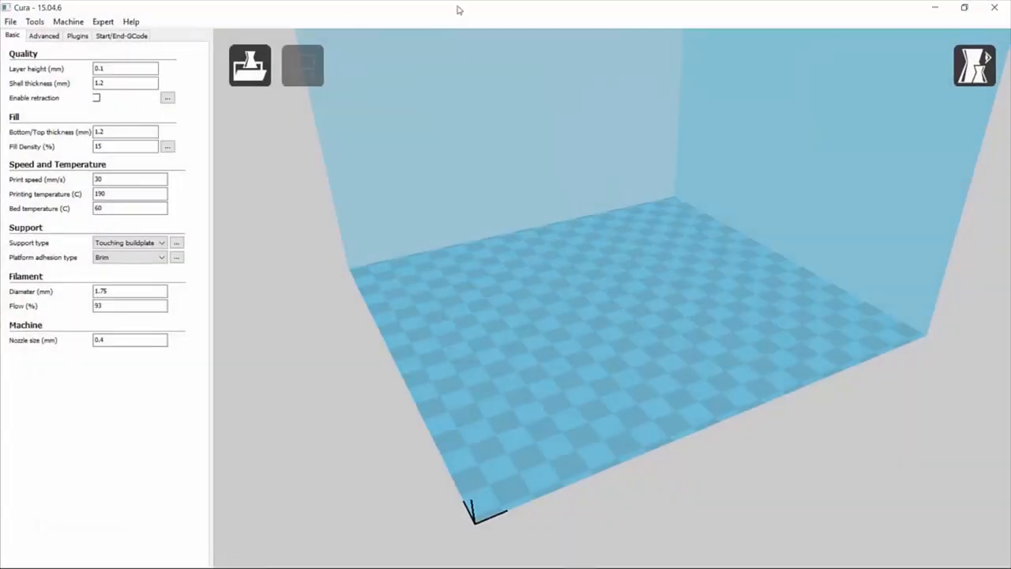
double_click(458, 9)
drag(27, 519, 611, 278)
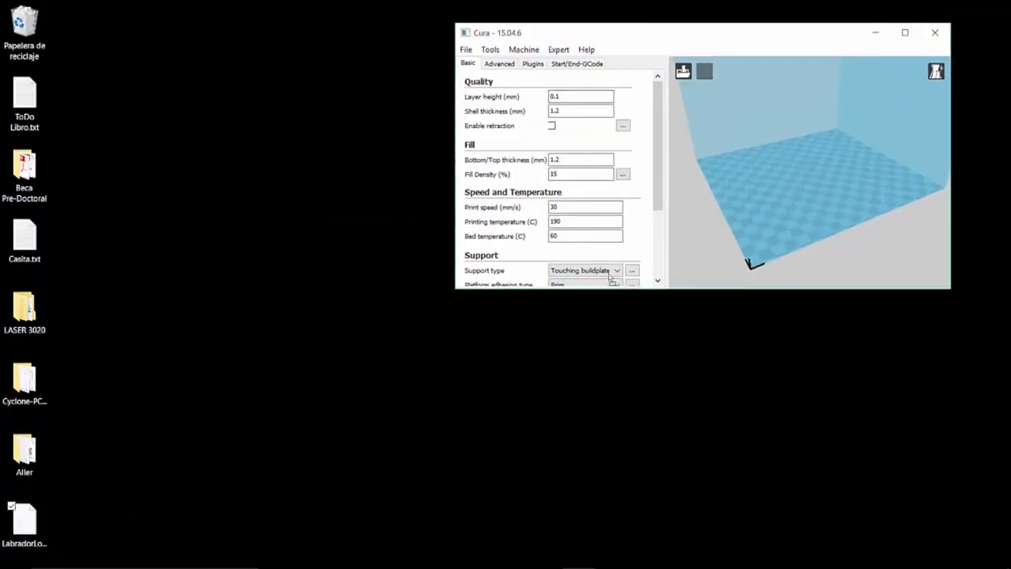
drag(769, 187, 771, 188)
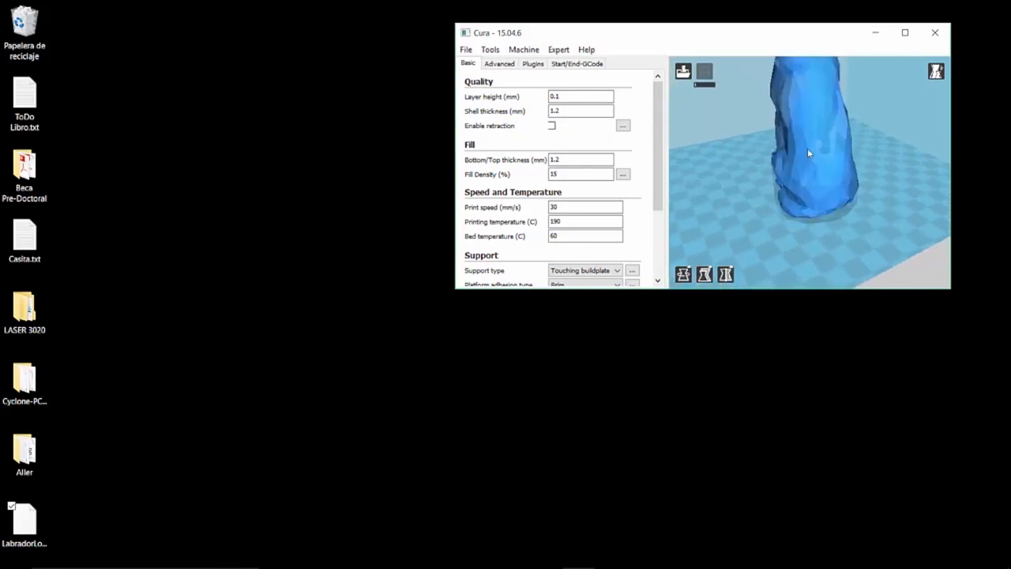
click(906, 33)
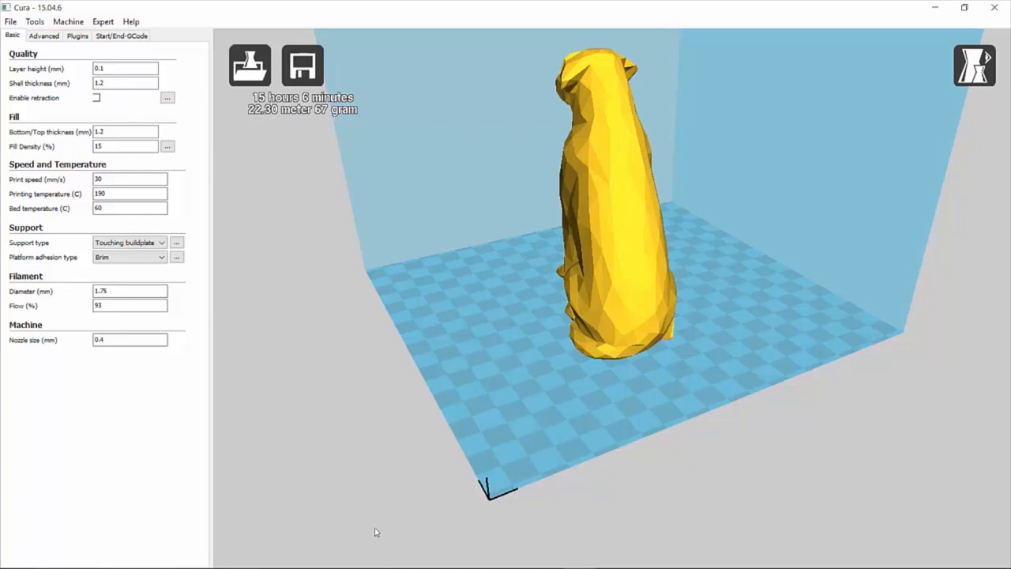
Step: Select the labrador model and shift it slightly forward on the build plate
drag(587, 232, 597, 250)
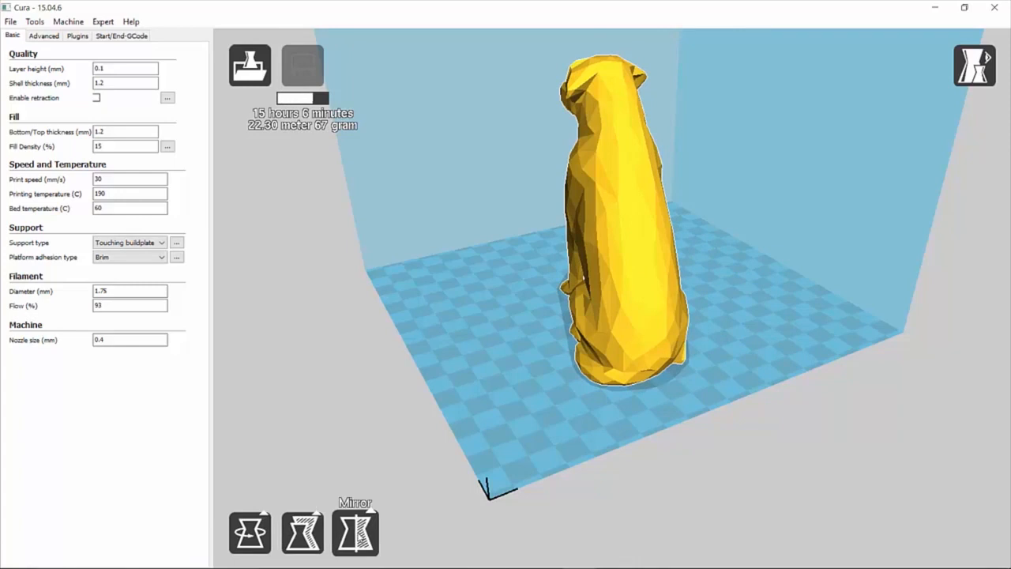
Step: Rotate the labrador about its vertical axis so that it faces the front corner of the build plate
click(303, 533)
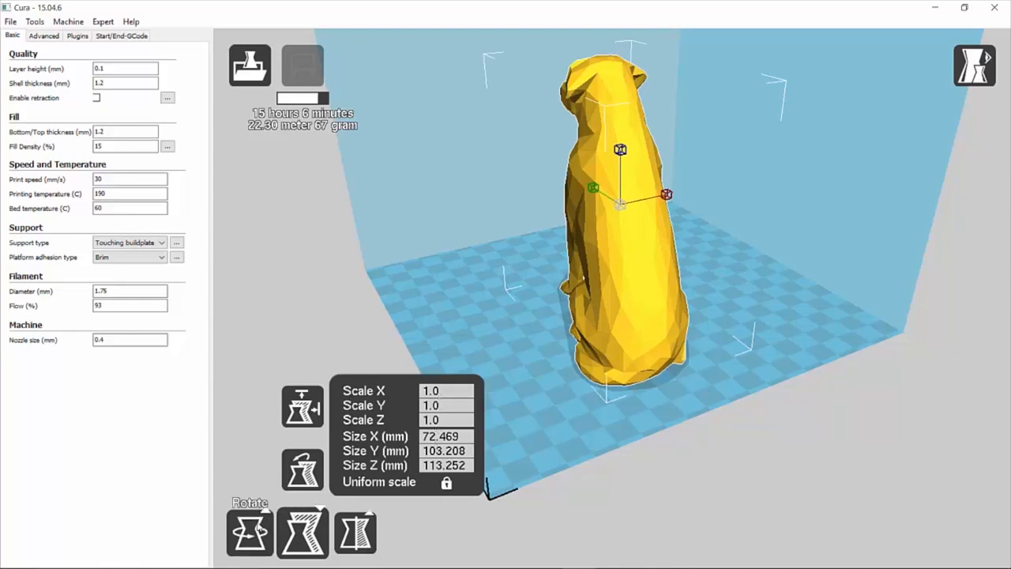
click(248, 533)
scroll(539, 338, up, 5)
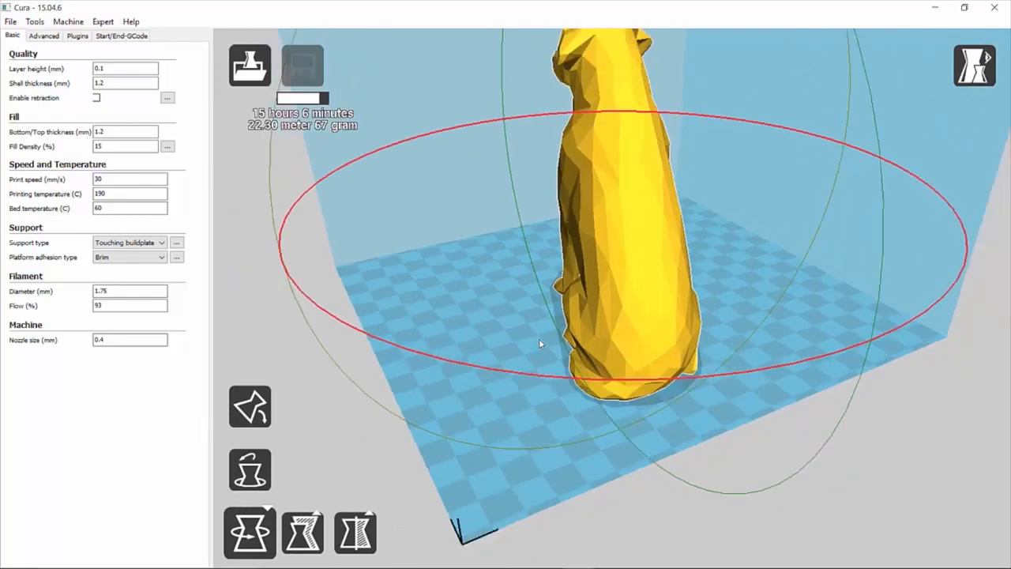
scroll(539, 339, down, 5)
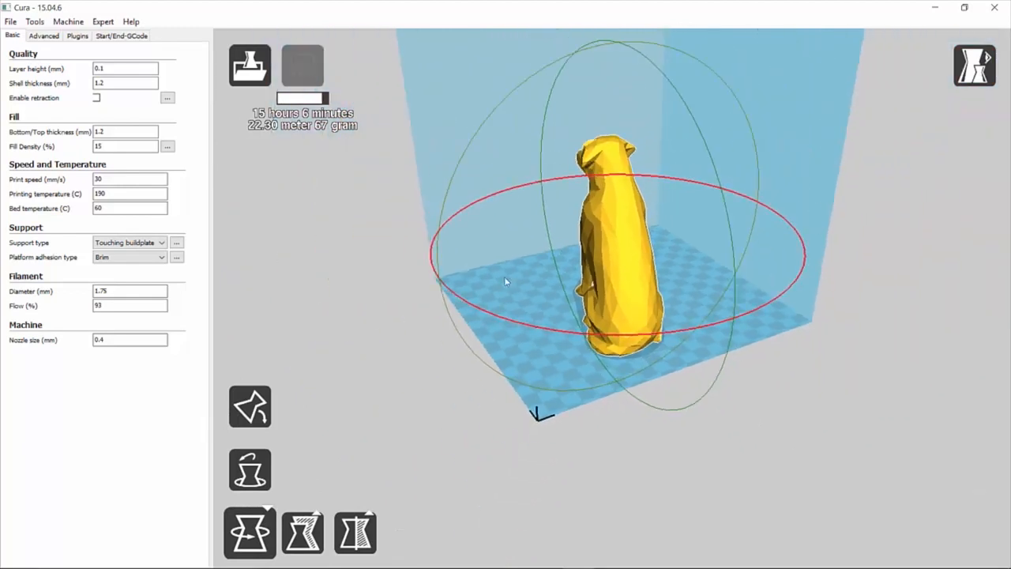
drag(463, 295, 700, 188)
click(249, 539)
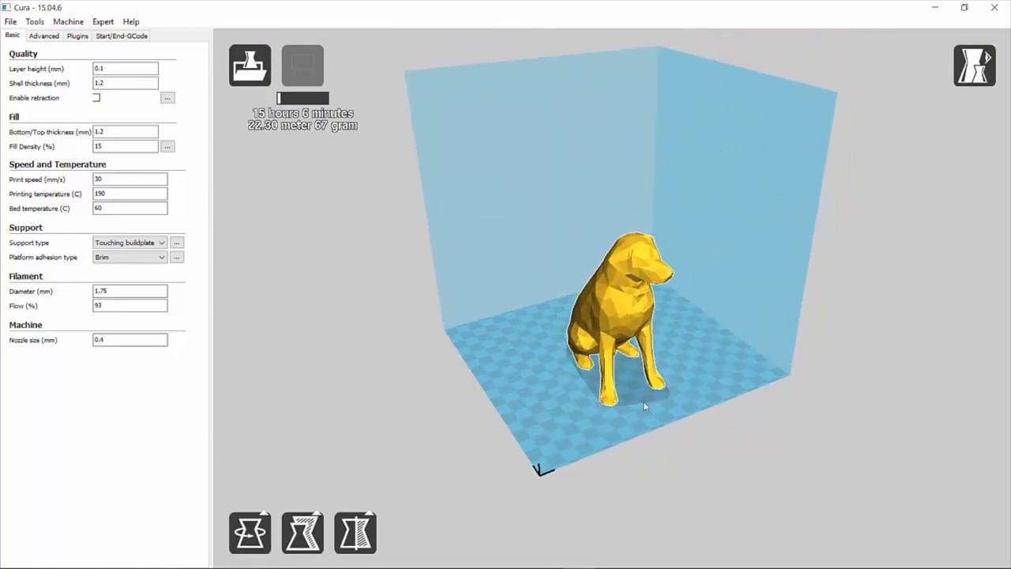
scroll(678, 422, up, 3)
scroll(522, 468, down, 3)
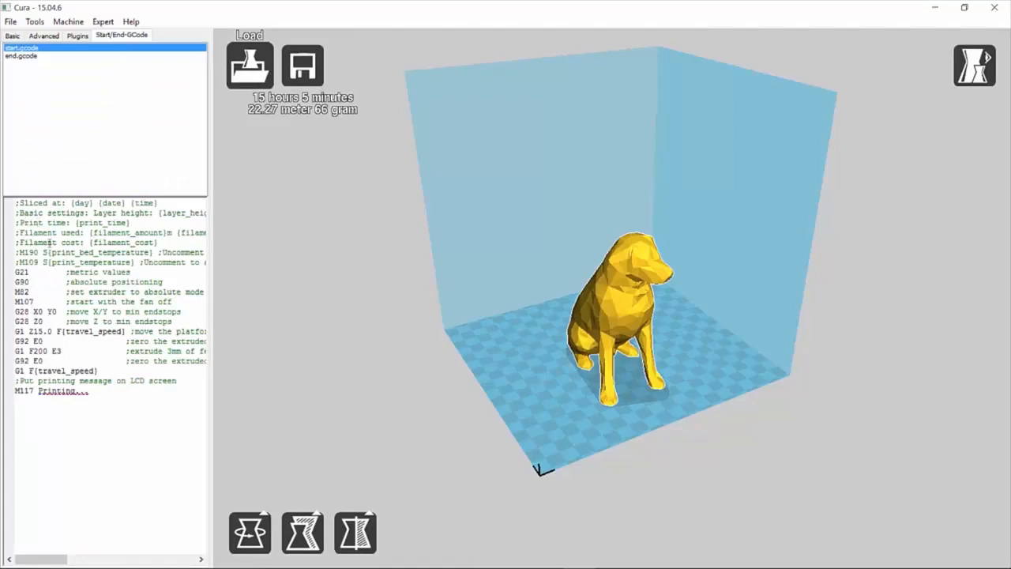
Step: Review the start and end G-code scripts, followed by the layer height and bottom/top thickness settings
click(19, 57)
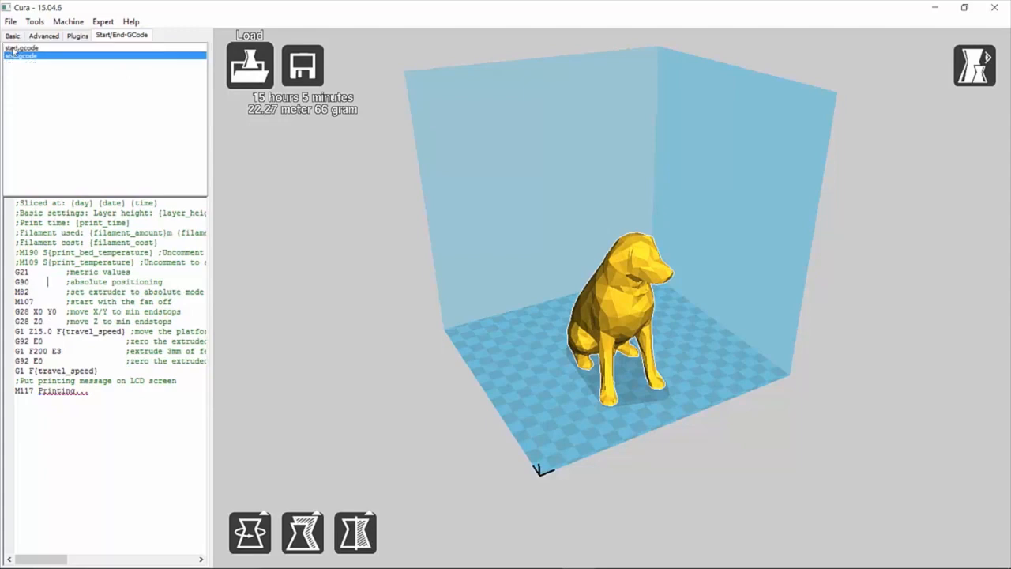
drag(33, 271, 14, 291)
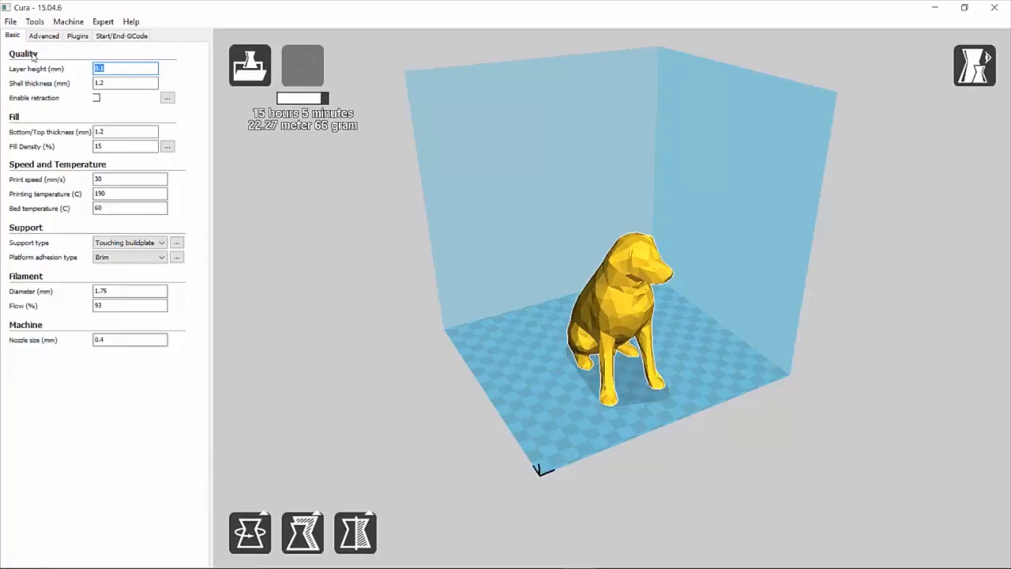
click(109, 69)
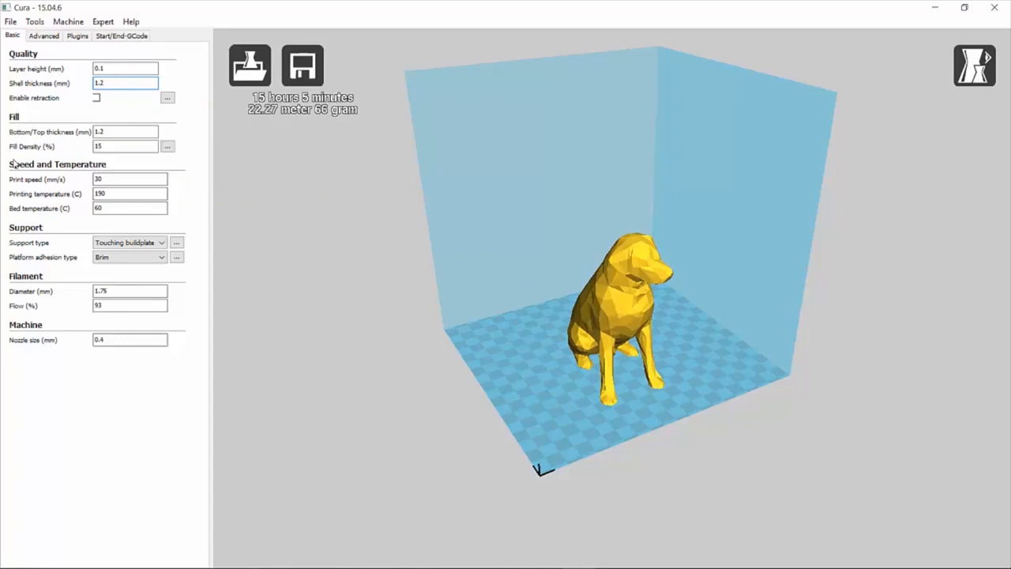
click(109, 132)
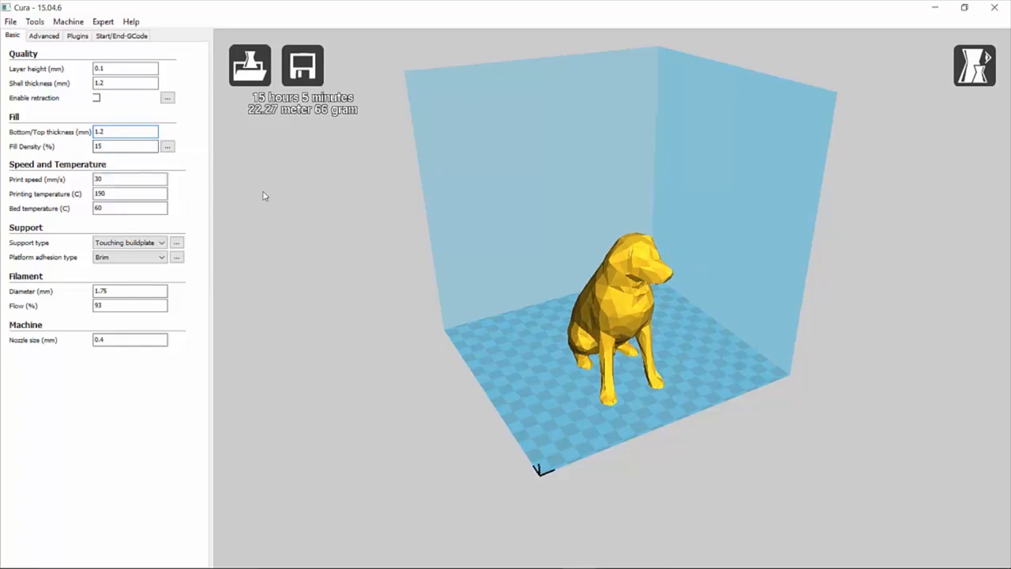
Step: Switch the view mode to Layers and lower the displayed layer to 658 to examine the labrador's infill and supports
scroll(644, 387, up, 2)
scroll(641, 427, up, 2)
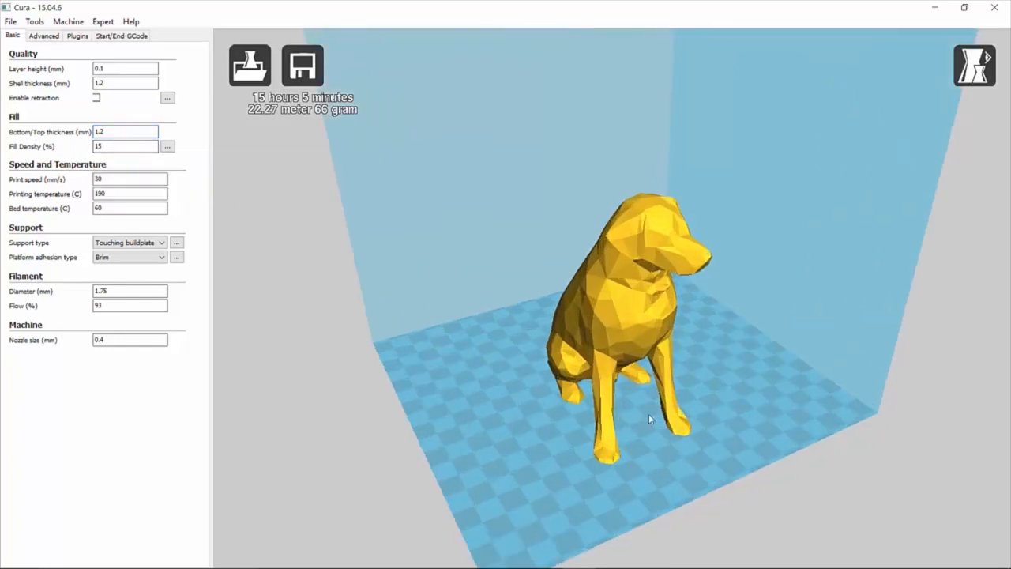
click(974, 64)
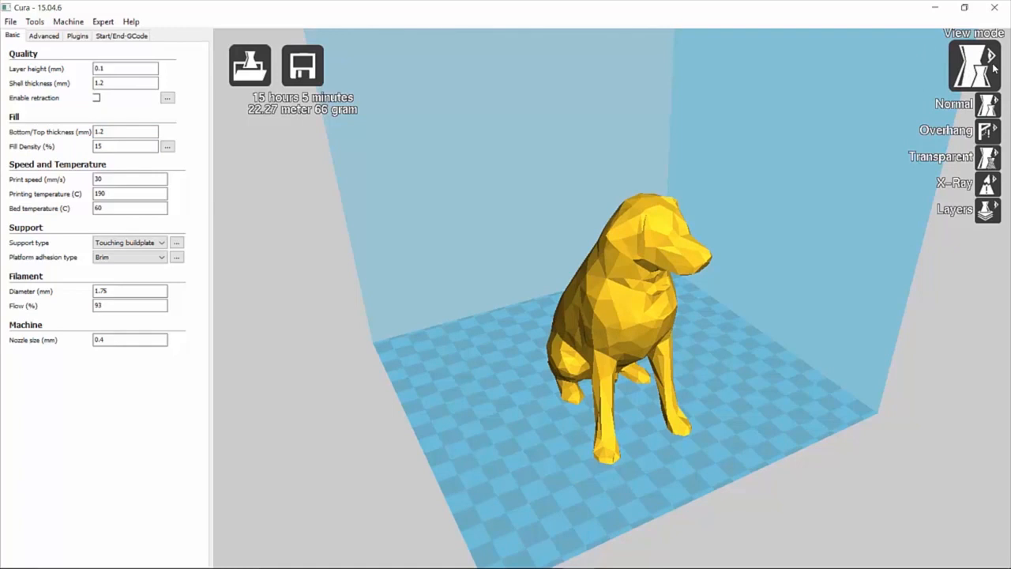
click(988, 212)
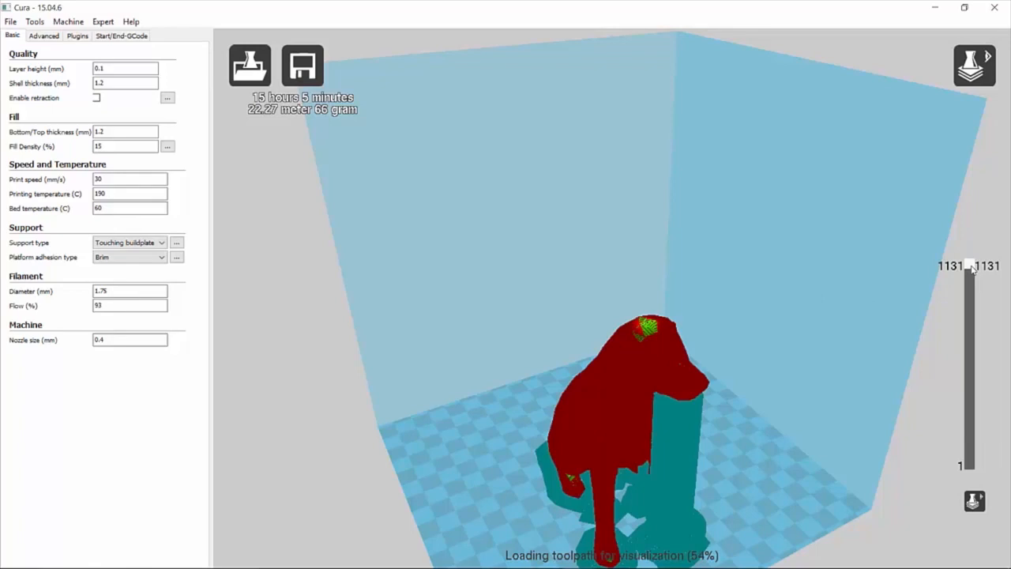
drag(973, 269, 968, 306)
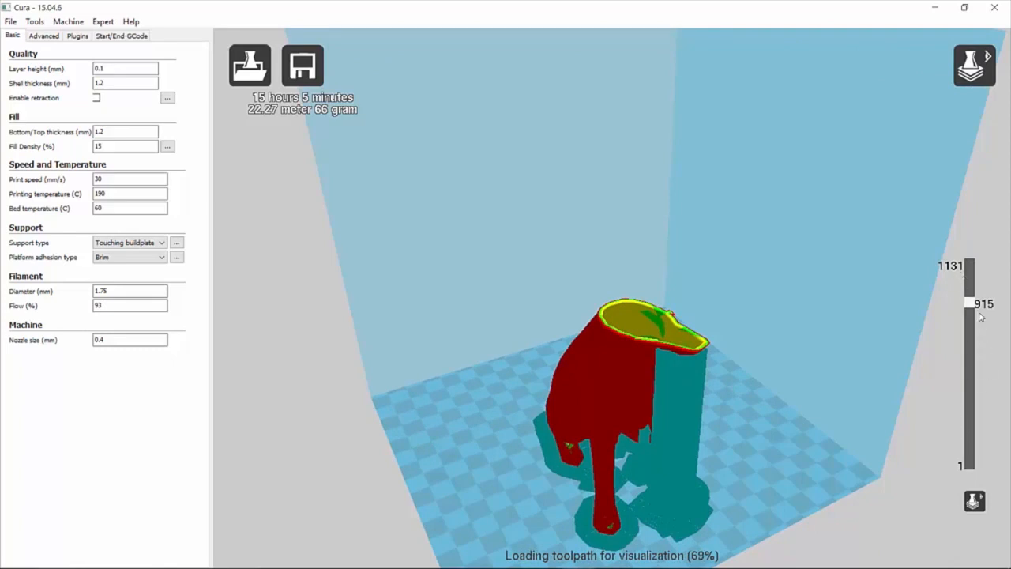
drag(971, 305, 968, 350)
right_drag(741, 284, 667, 304)
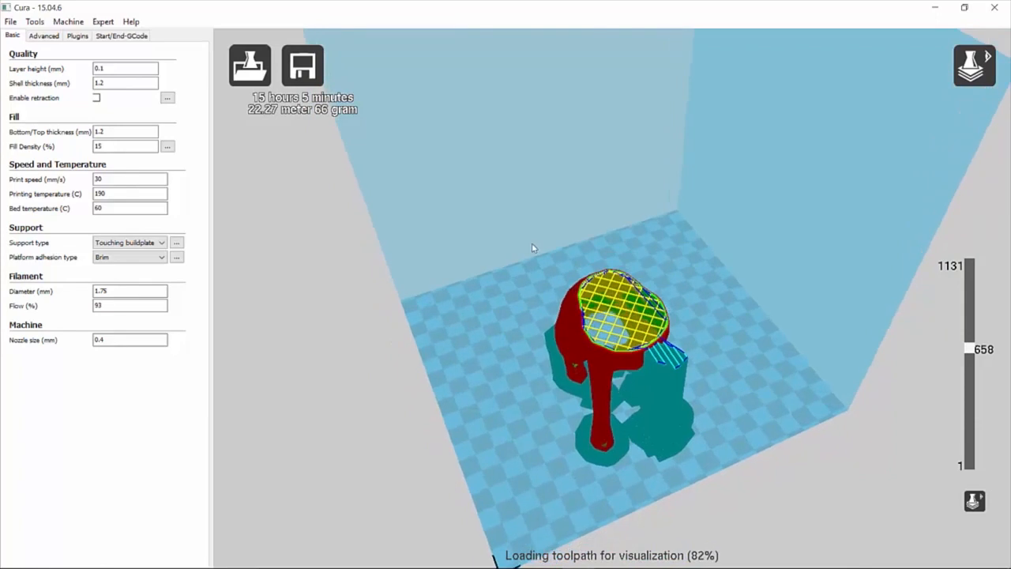
scroll(636, 359, up, 5)
Step: Set the fill density to 20 % and inspect the labrador's toolpath from layer 421 up to layer 1131
double_click(131, 148)
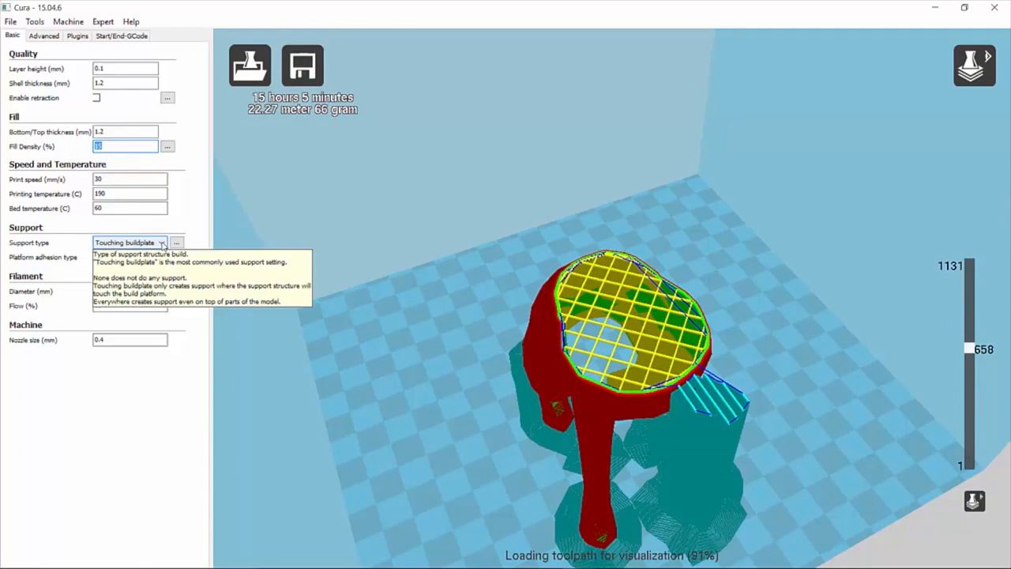
text(20)
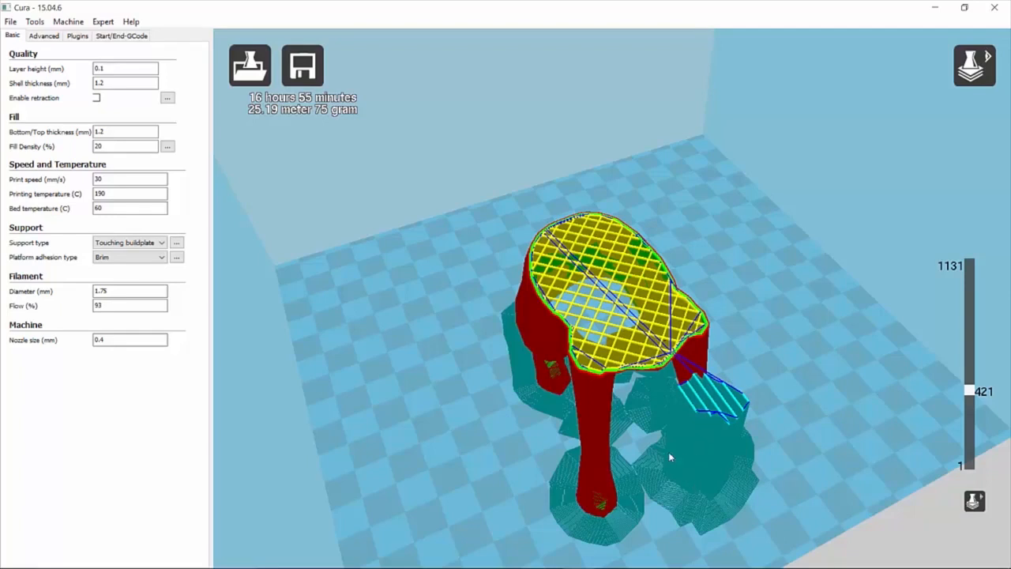
scroll(557, 417, up, 2)
right_drag(551, 399, 575, 372)
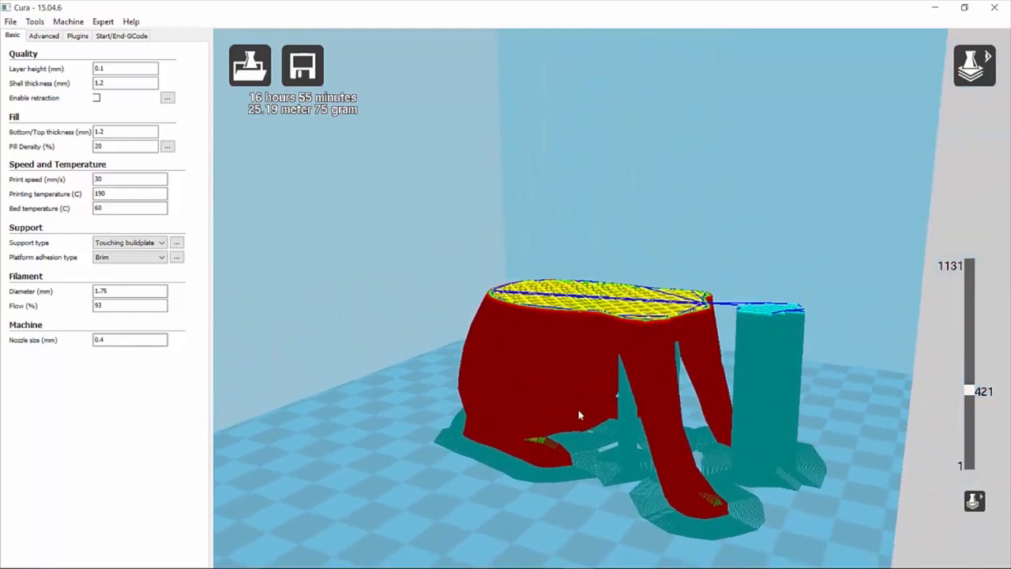
right_drag(594, 429, 601, 424)
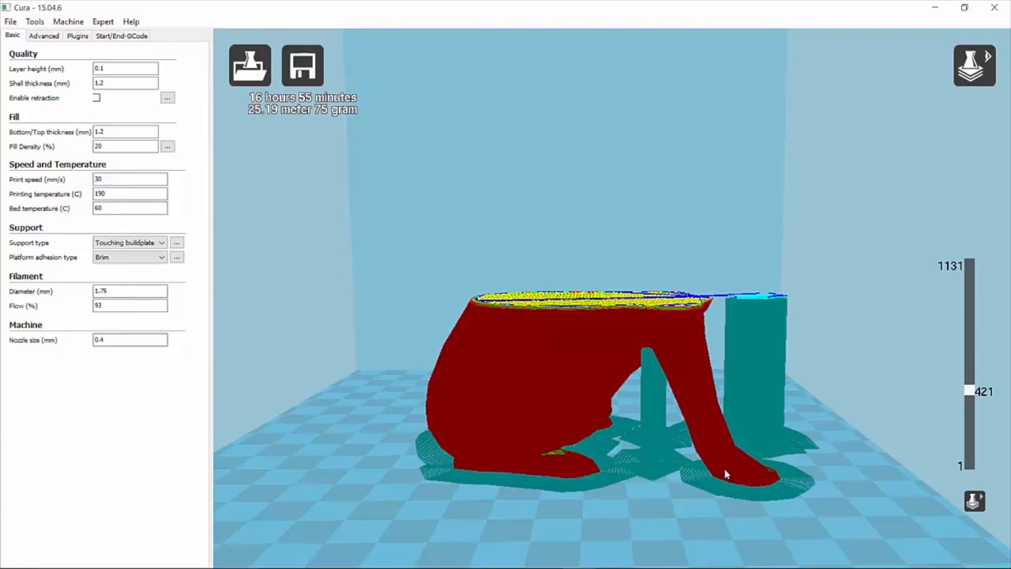
drag(969, 390, 974, 364)
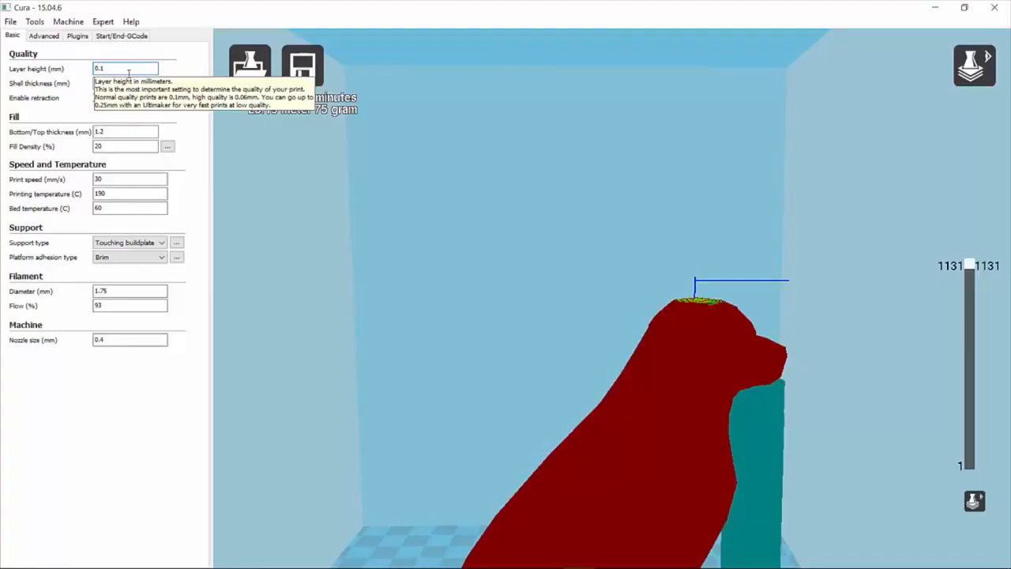
Step: Set the layer height to 0.2 mm and inspect the resliced labrador from the side
key(BackSpace)
key(BackSpace)
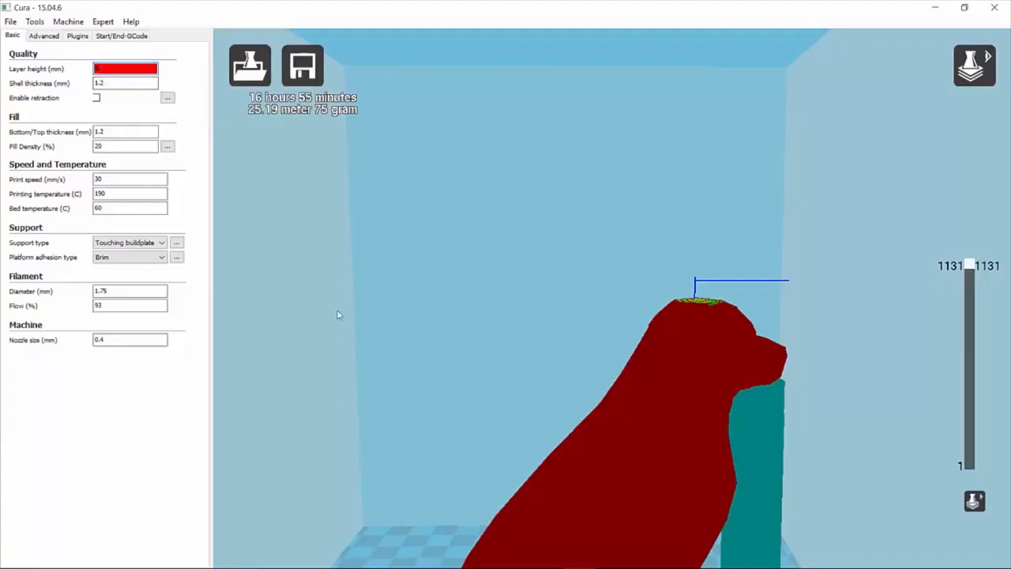
text(0.2)
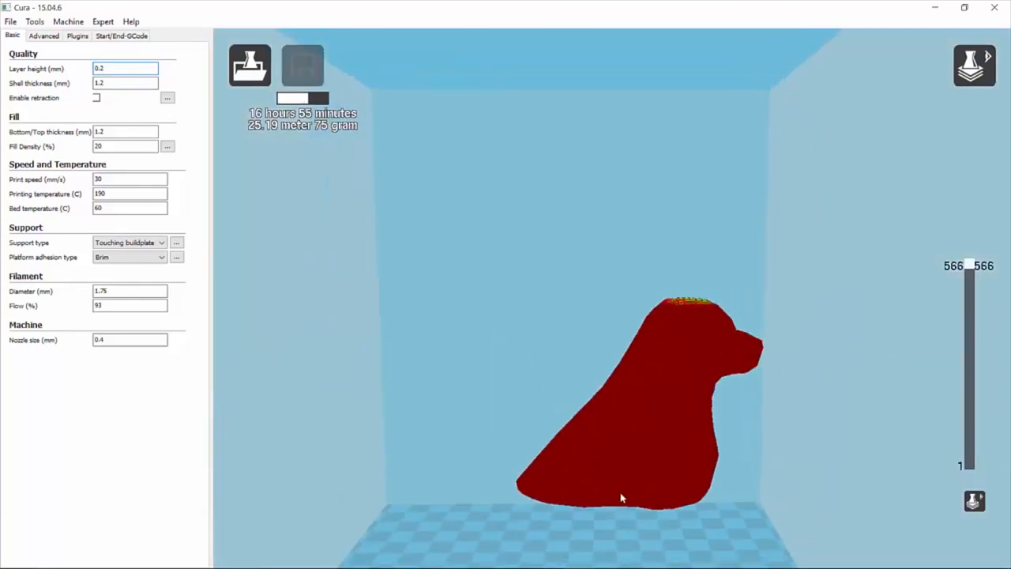
scroll(677, 515, up, 3)
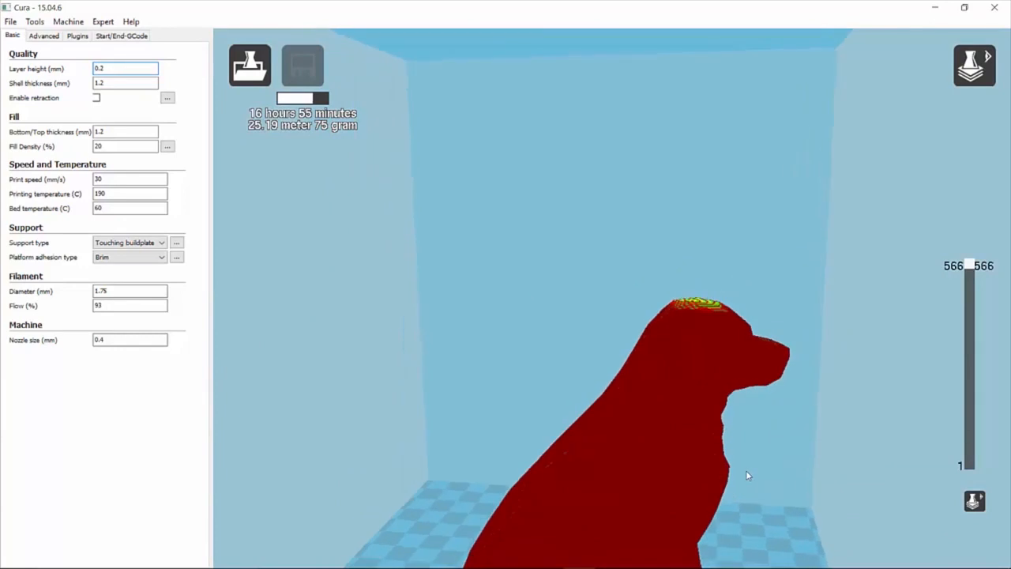
right_drag(747, 475, 749, 478)
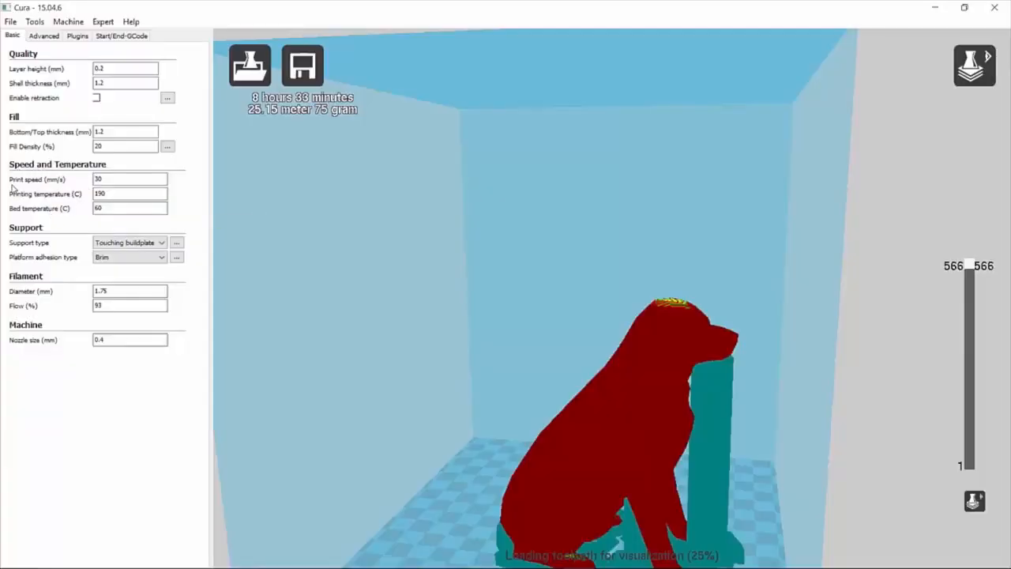
Step: Set the bed temperature to 35 °C
click(96, 181)
mouse_move(30, 199)
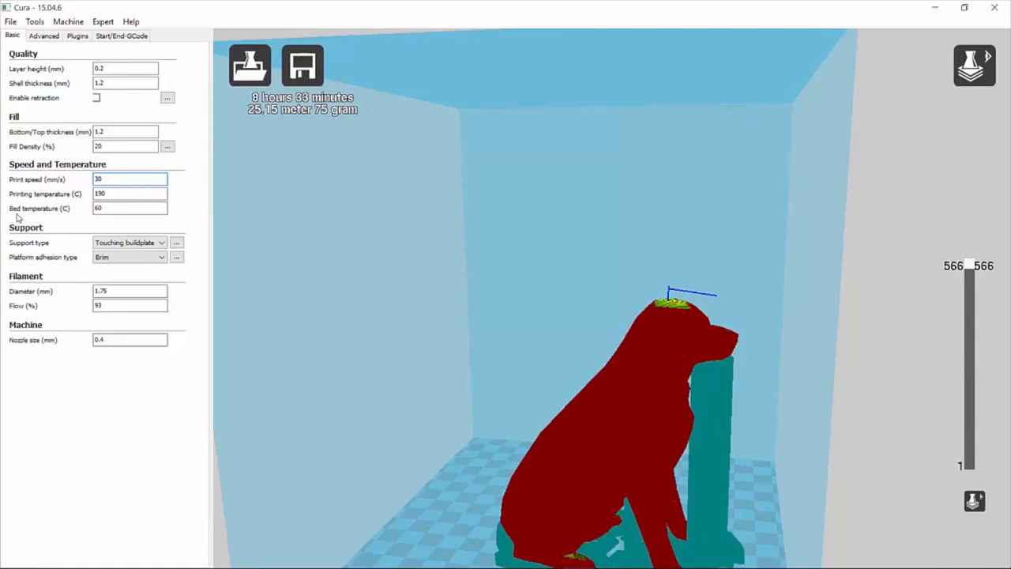
double_click(99, 208)
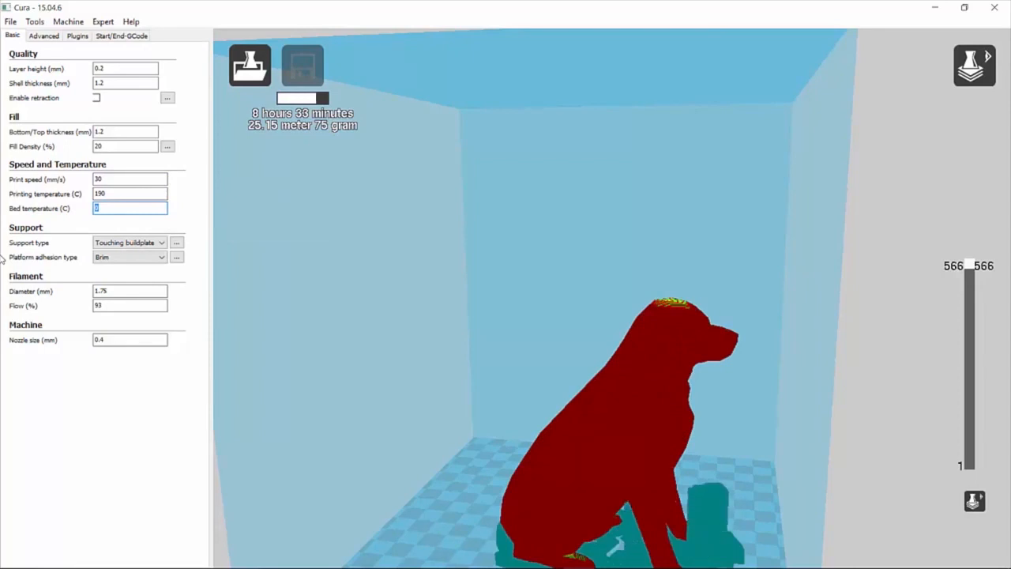
text(35)
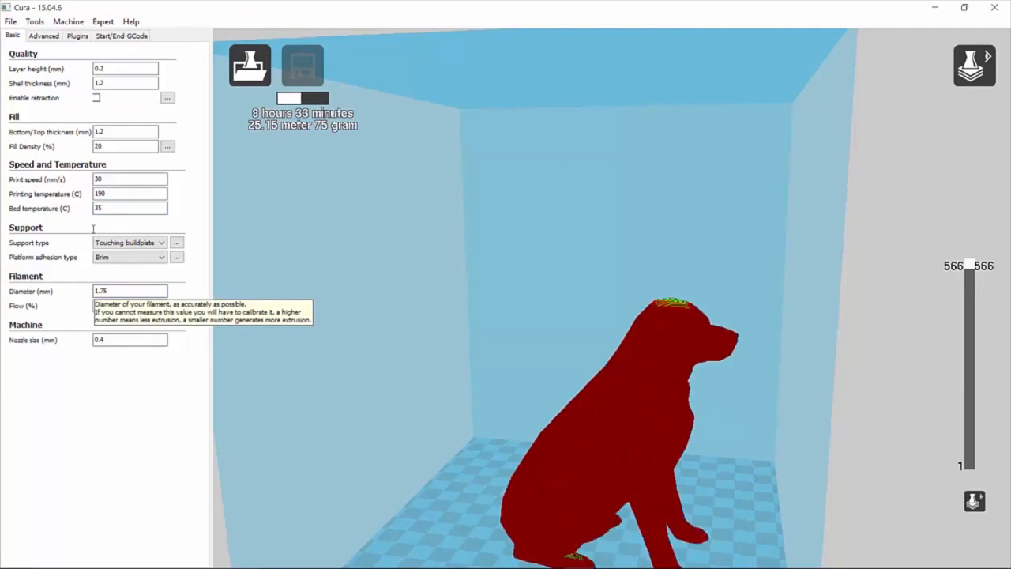
Step: Review the support type options and choose Touching buildplate
scroll(502, 323, up, 2)
scroll(503, 326, down, 4)
scroll(521, 368, down, 2)
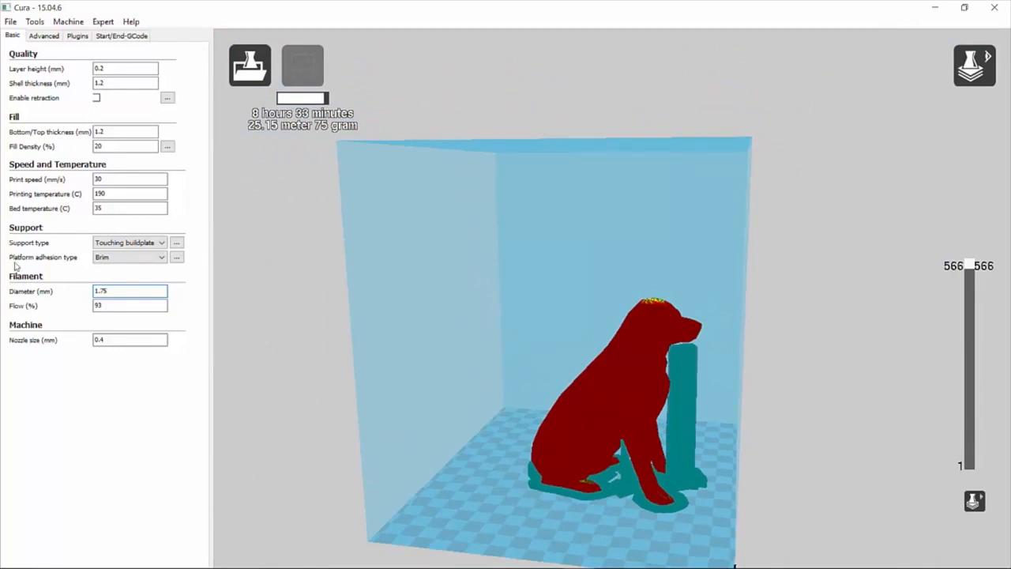
click(111, 243)
click(129, 245)
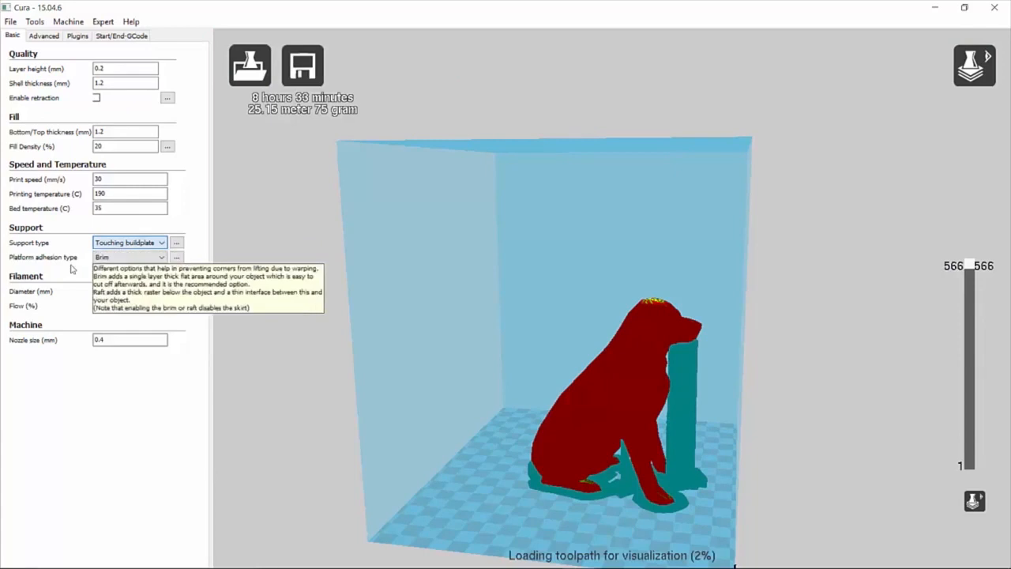
click(149, 245)
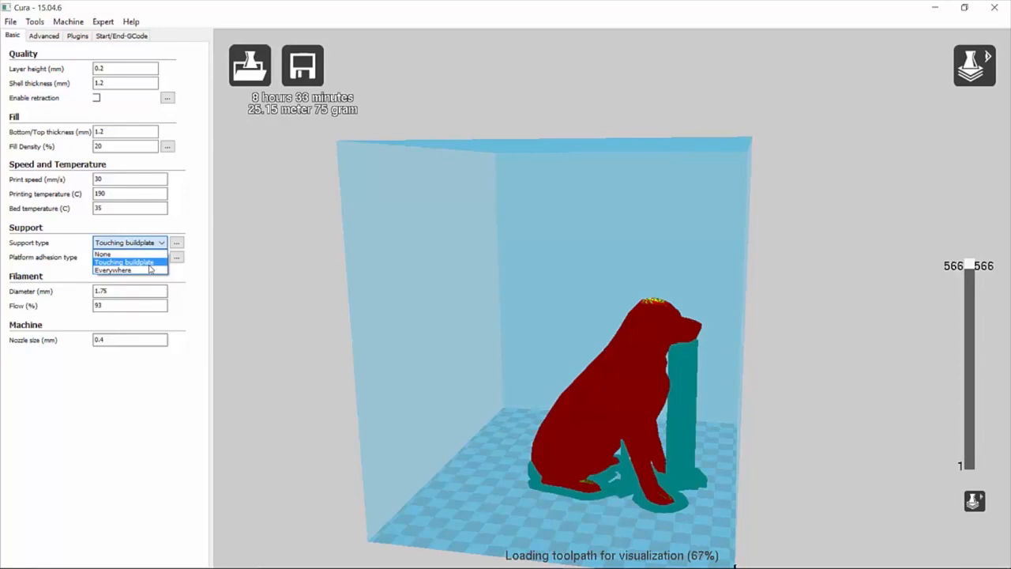
click(149, 266)
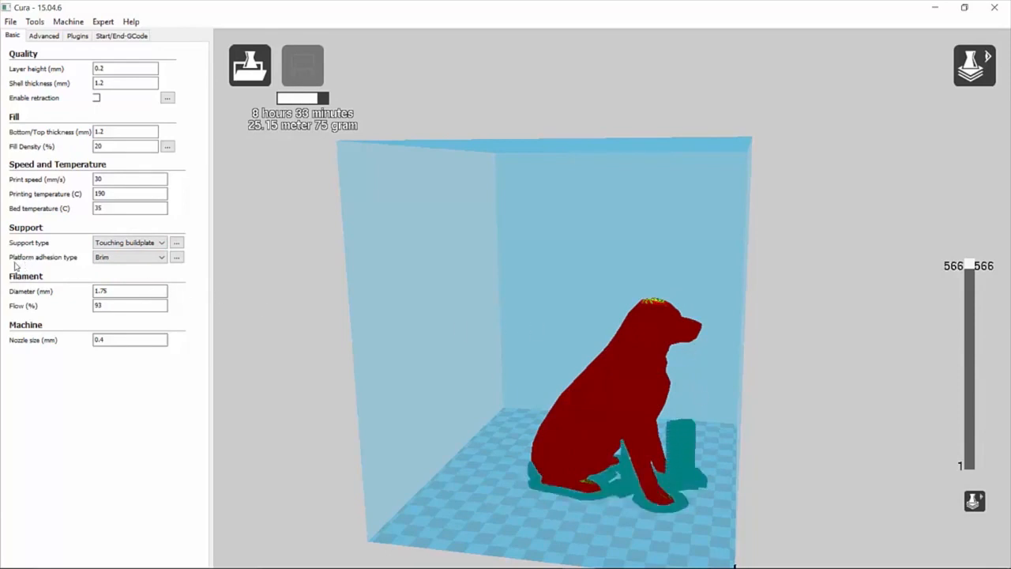
Step: Set the platform adhesion type to Raft and the filament diameter to 3 mm
mouse_move(113, 266)
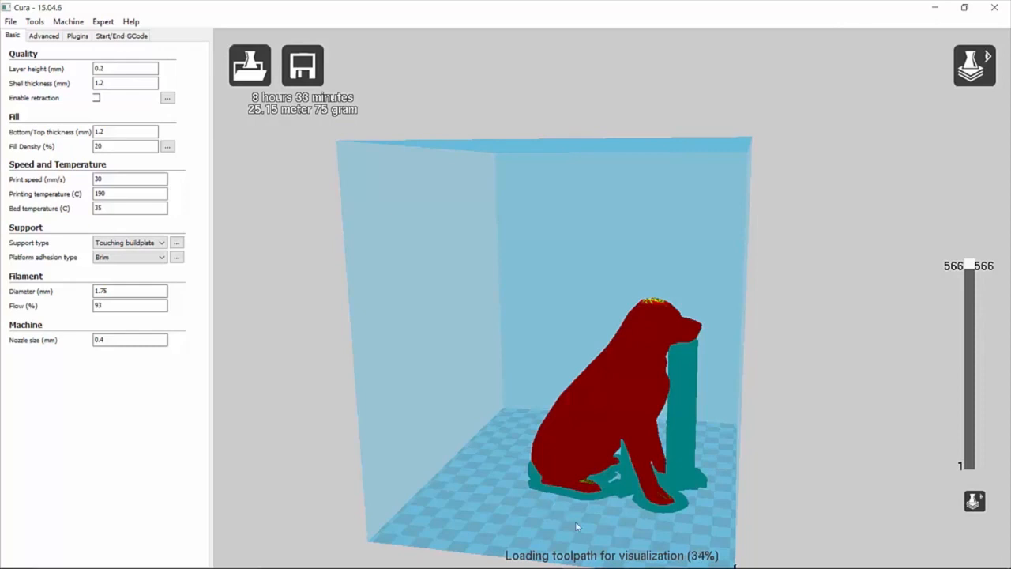
scroll(575, 523, up, 1)
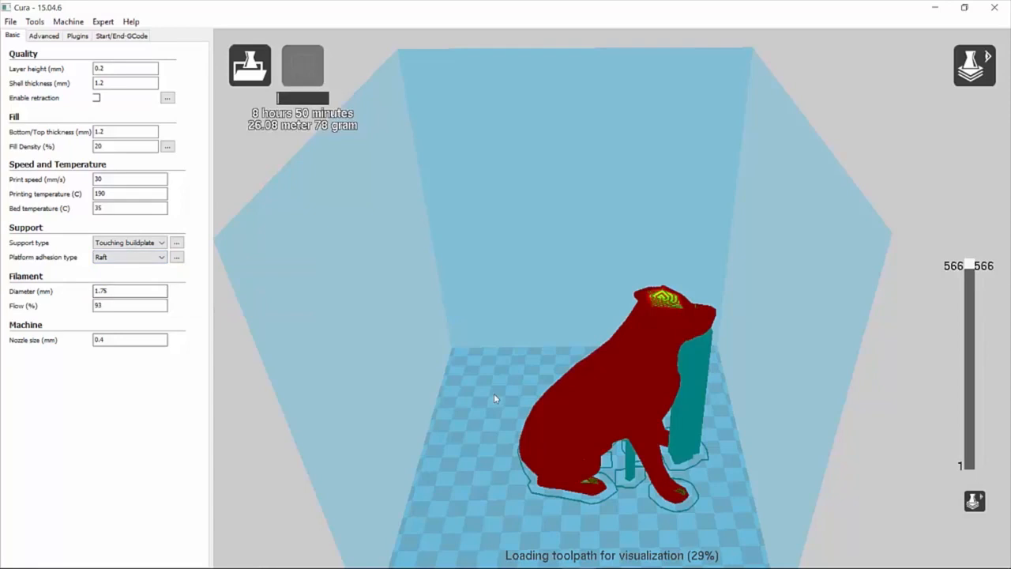
key(Delete)
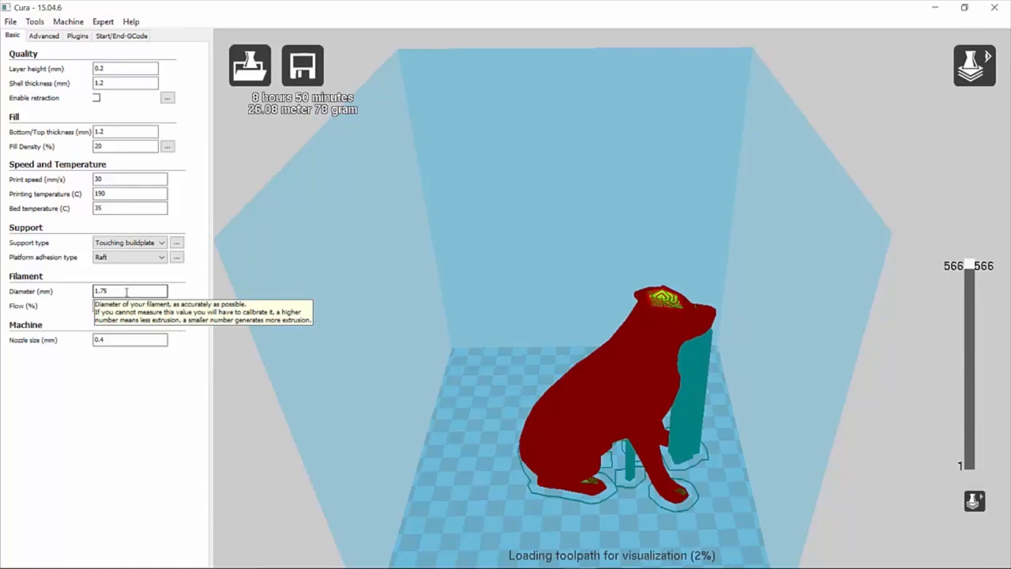
drag(126, 293, 86, 285)
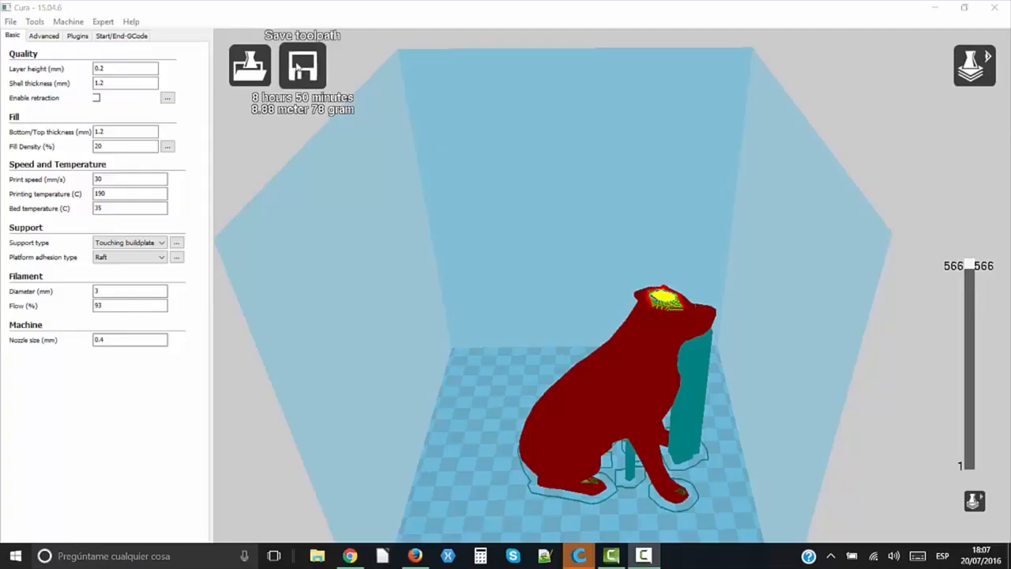
Step: Save the sliced toolpath to the Escritorio folder as LabradorLowPoly.gcode
click(301, 66)
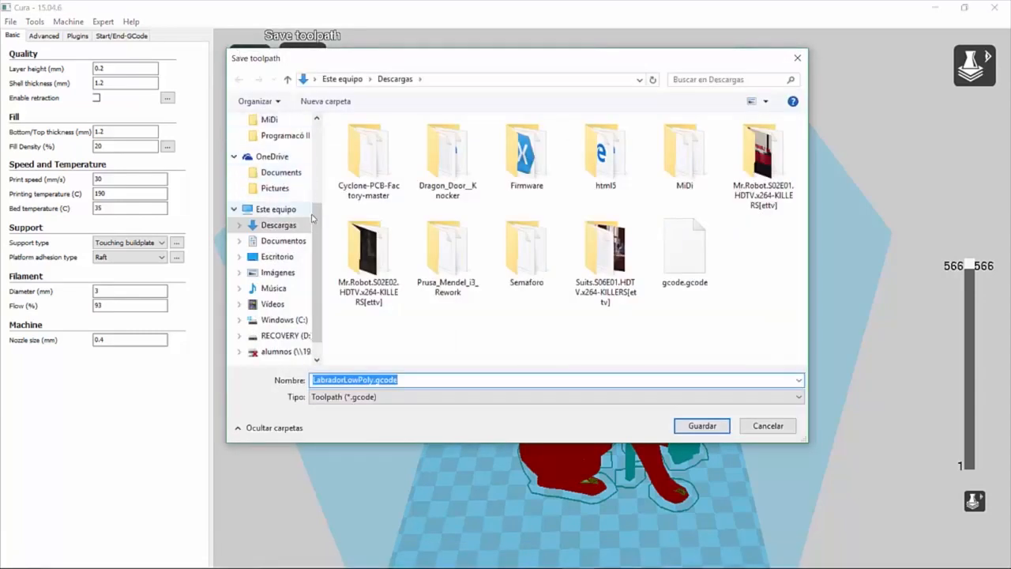
scroll(316, 208, up, 3)
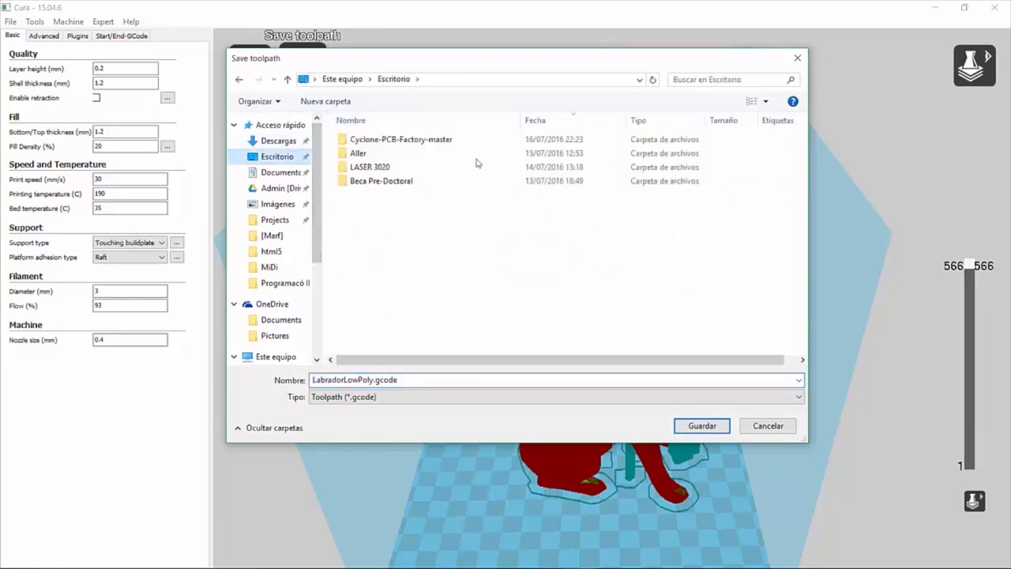
click(342, 380)
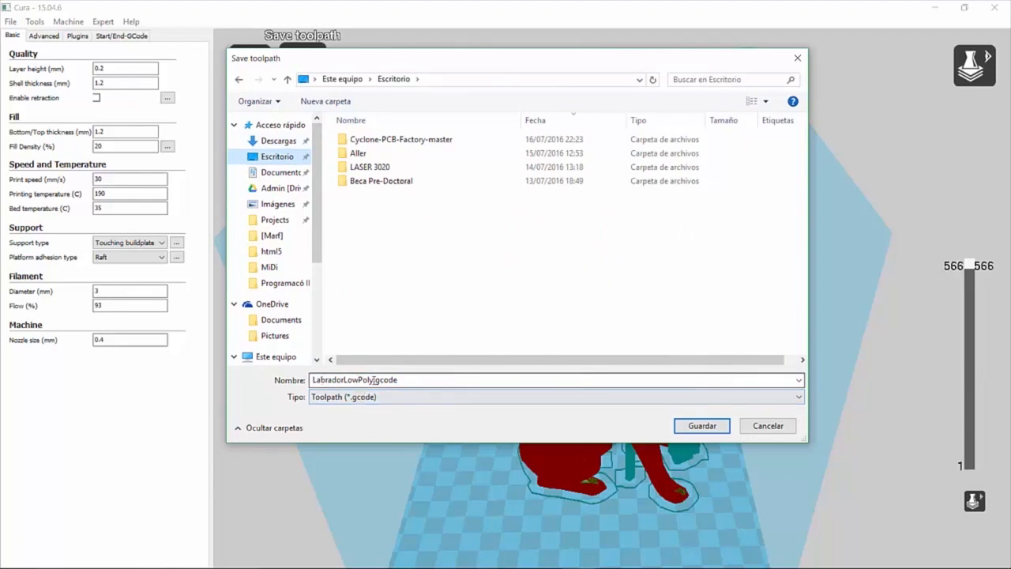
click(694, 429)
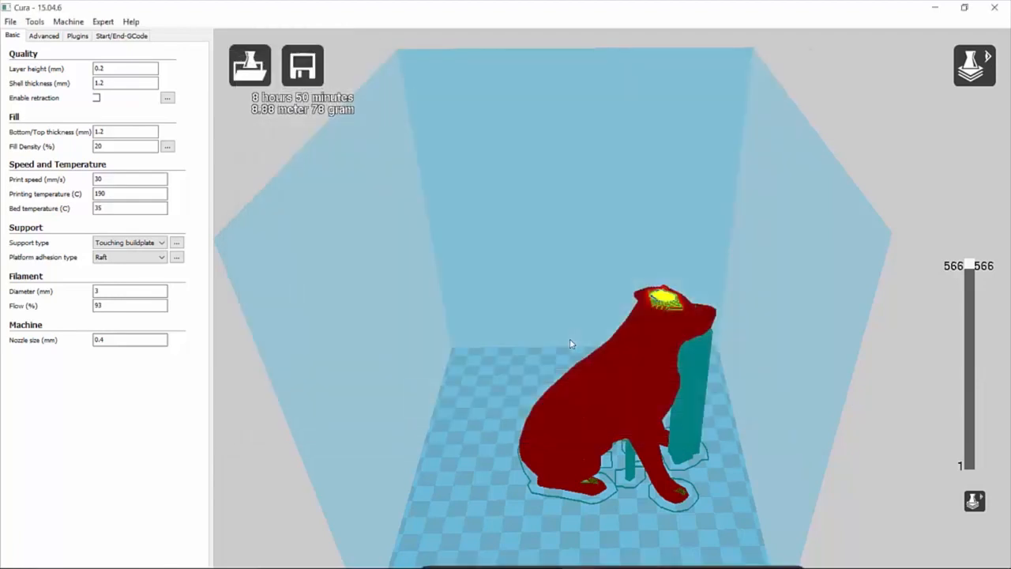
Step: Minimize Cura and move the LabradorLowPoly.gcode file to an empty area near the middle of the desktop
click(936, 8)
click(74, 24)
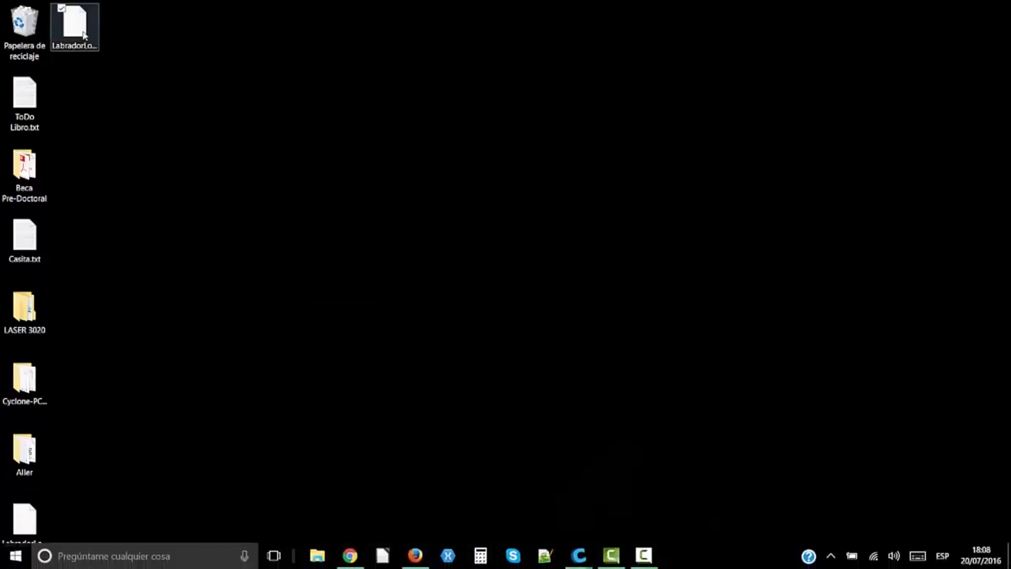
drag(74, 23, 474, 93)
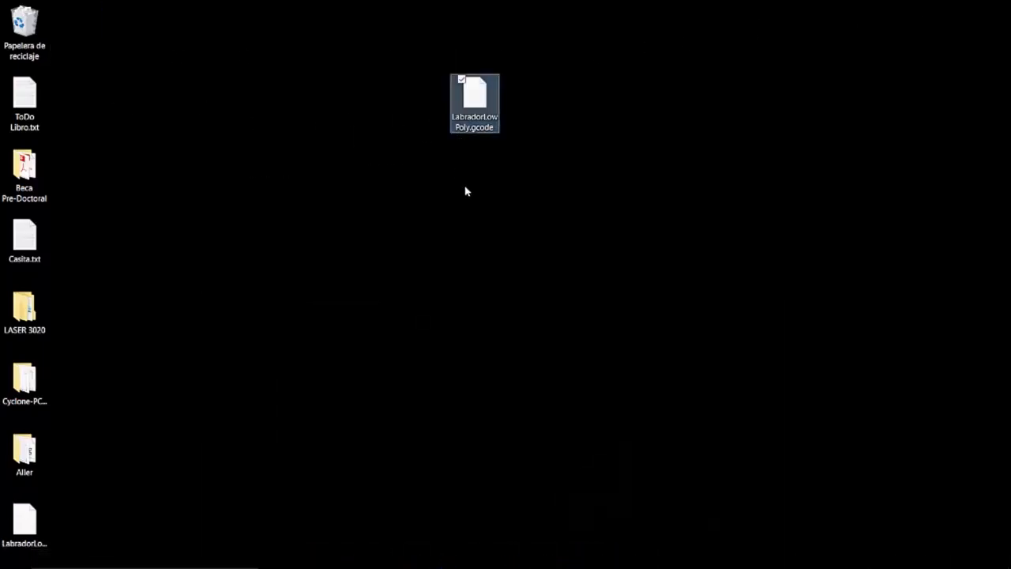
Step: Open the LabradorLowPoly.gcode file from the desktop in WordPad
right_click(475, 105)
click(535, 116)
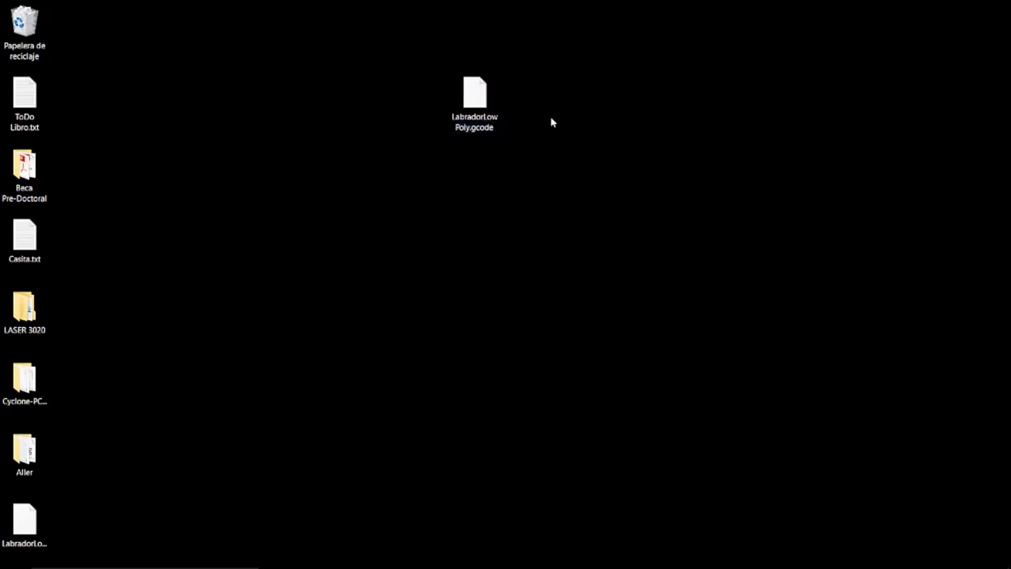
right_click(482, 104)
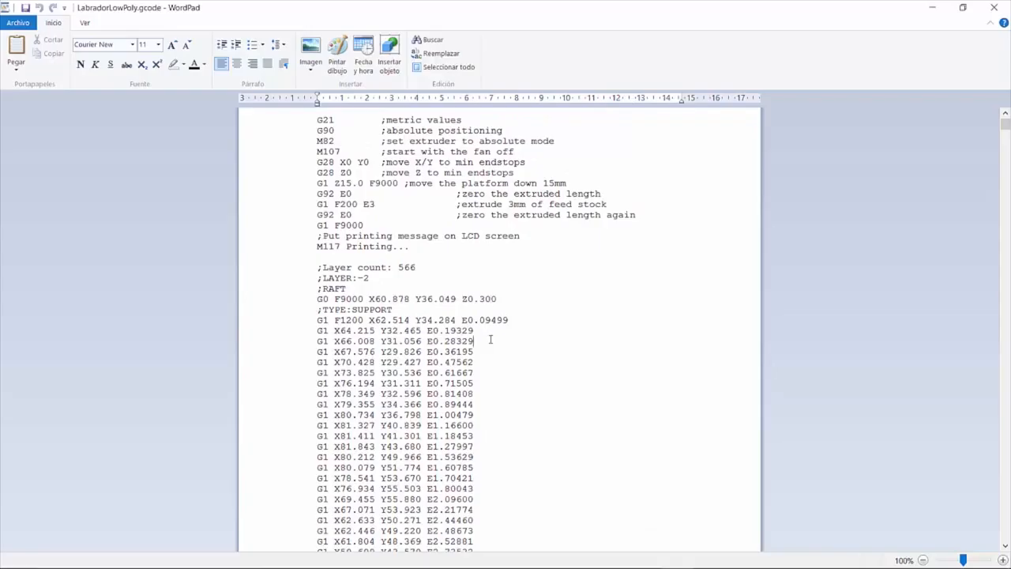
Step: Examine the G-code's startup commands and first raft movement lines, close WordPad and deselect the file on the desktop
scroll(490, 336, up, 3)
scroll(394, 357, down, 2)
triple_click(323, 386)
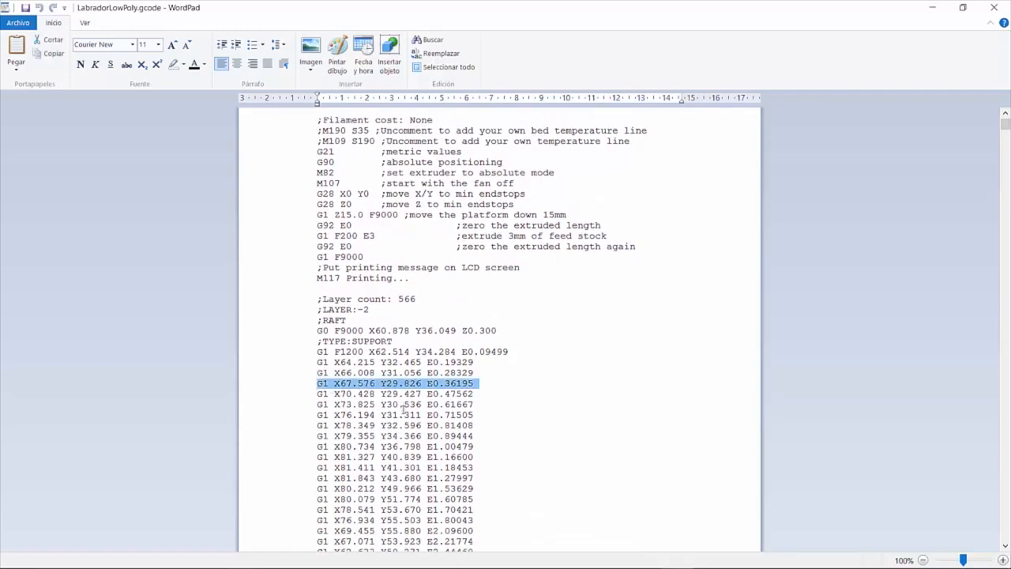
click(403, 408)
scroll(411, 433, up, 2)
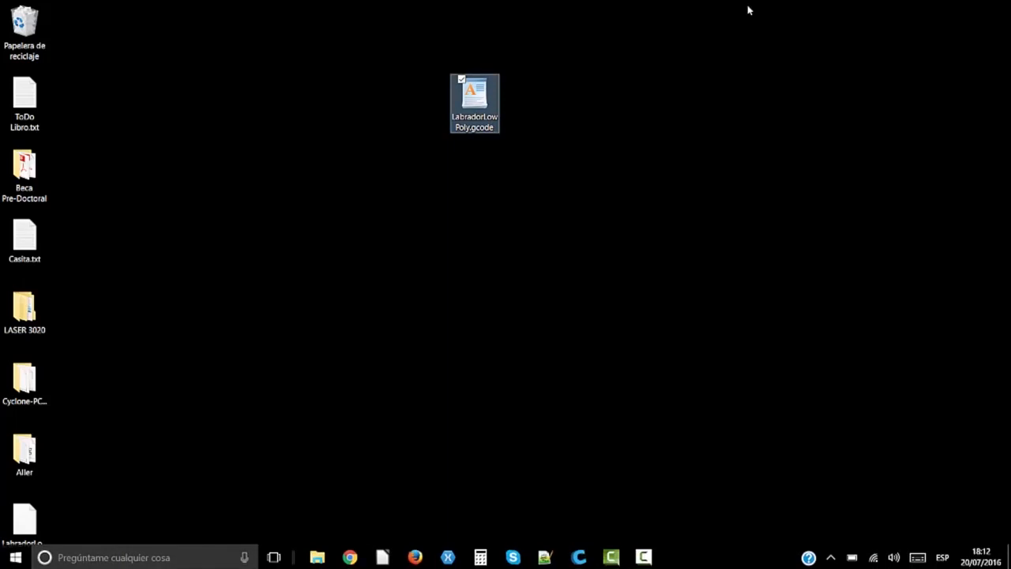
click(749, 11)
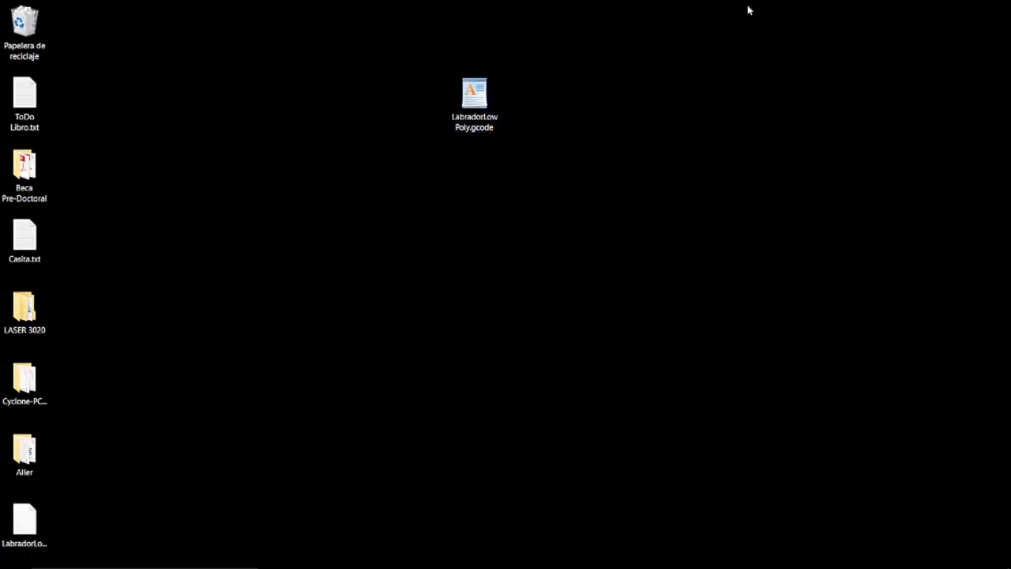